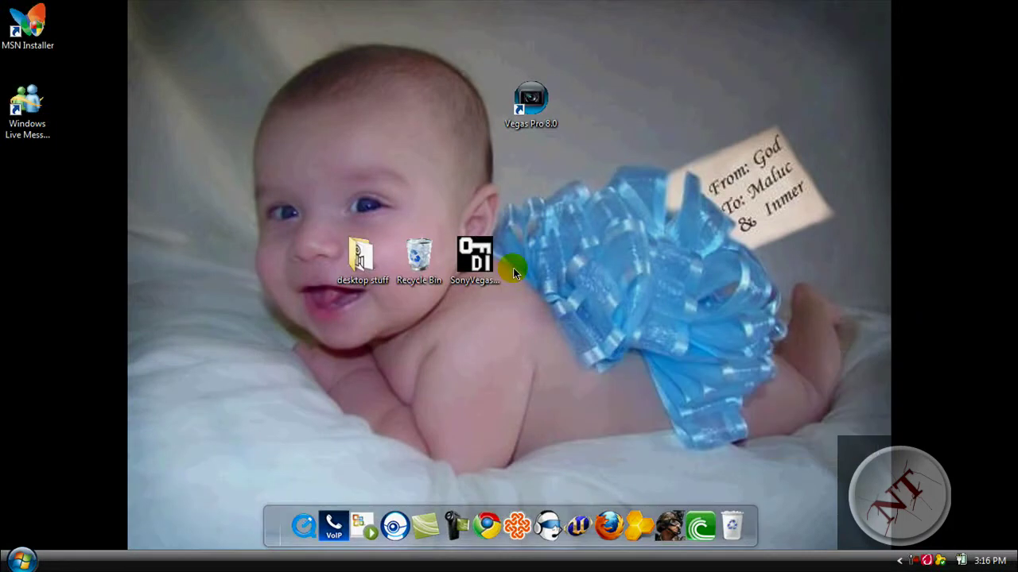
- Launch Vegas Pro 8.0 and show the Explorer file browser listing the Downloads folder
{"action": "double_click", "coordinate": [532, 107]}
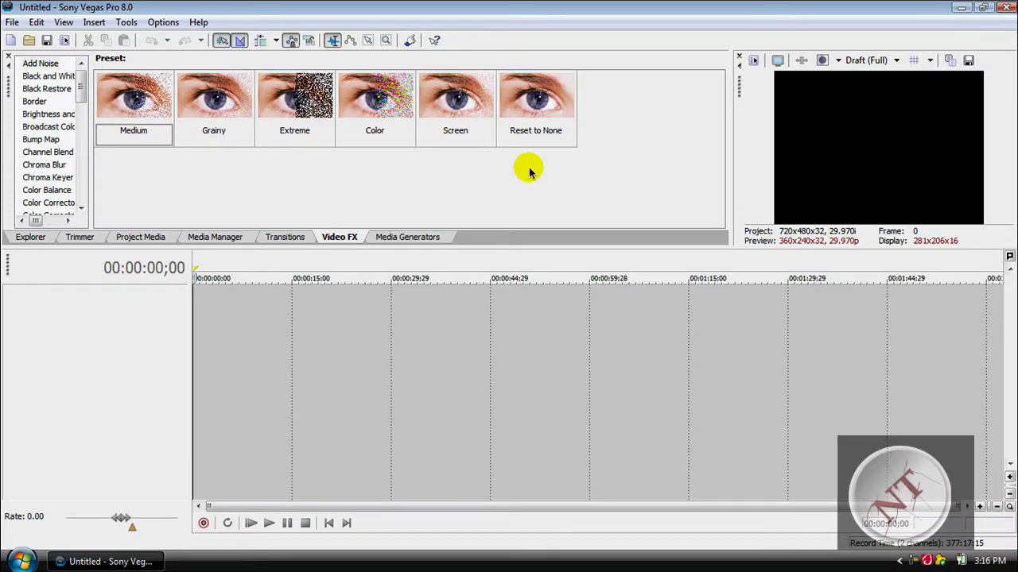
{"action": "left_click", "coordinate": [32, 237]}
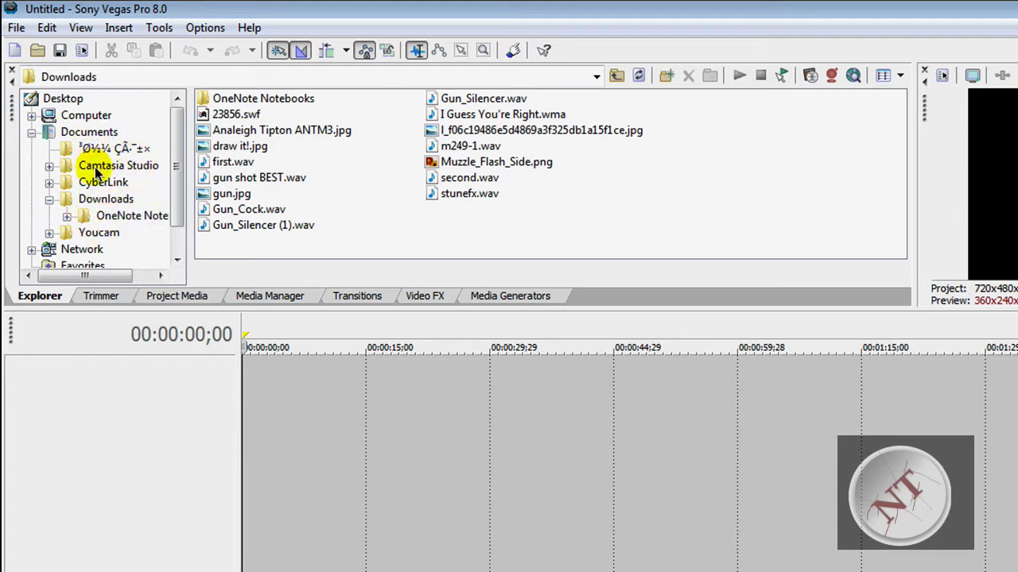
- Browse to the Youcam folder, try adding Capture_20091115.wmv to the timeline, and bring up the add-track menu
{"action": "left_click", "coordinate": [97, 232]}
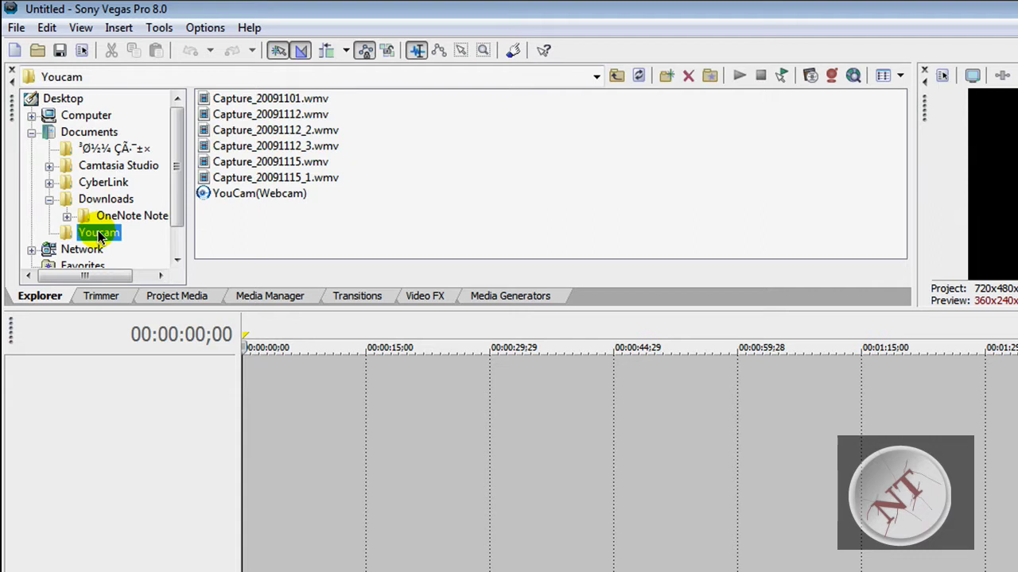
{"action": "left_click", "coordinate": [270, 163]}
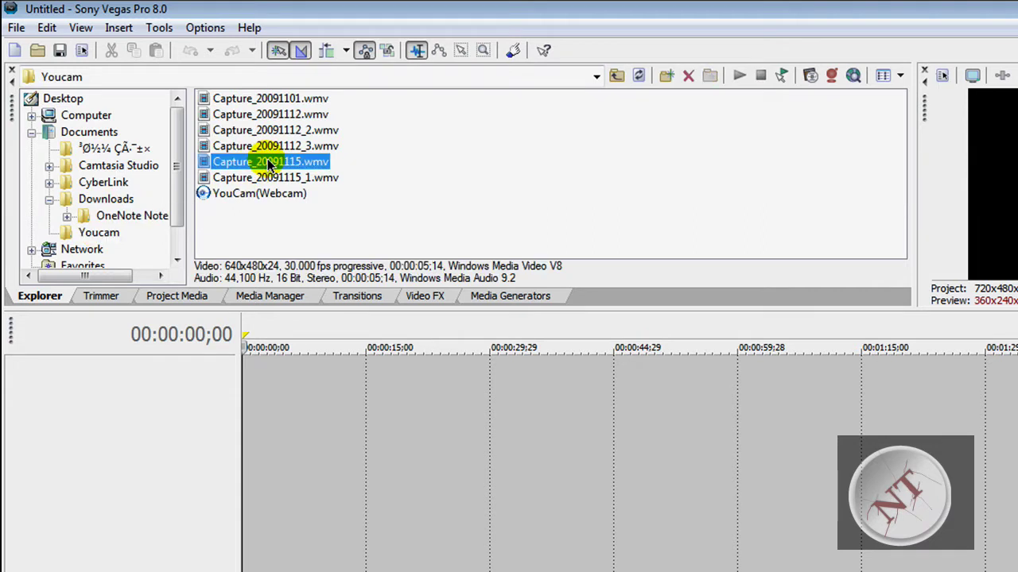
{"action": "left_click_drag", "start_coordinate": [269, 163], "coordinate": [295, 506]}
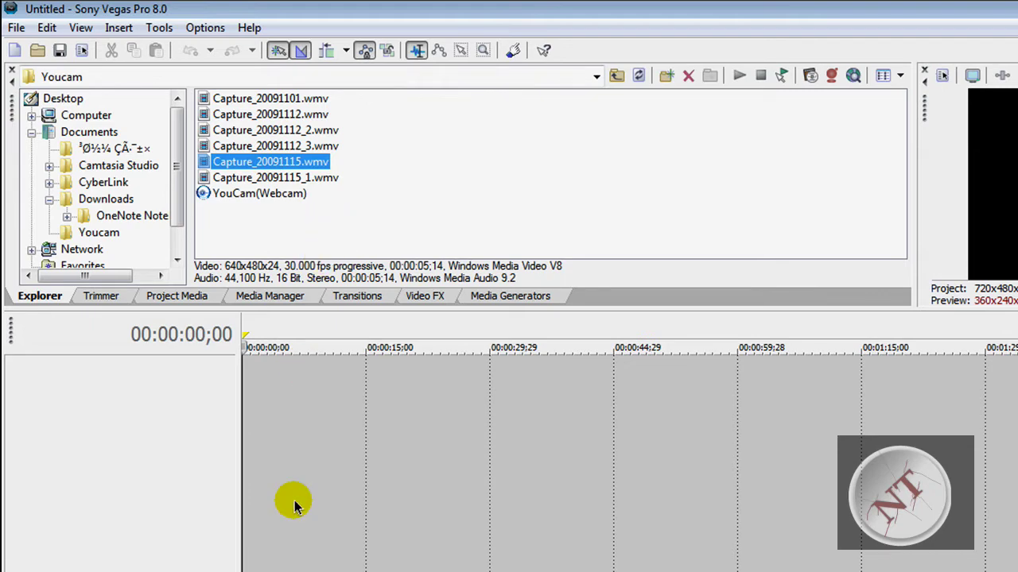
{"action": "right_click", "coordinate": [294, 505]}
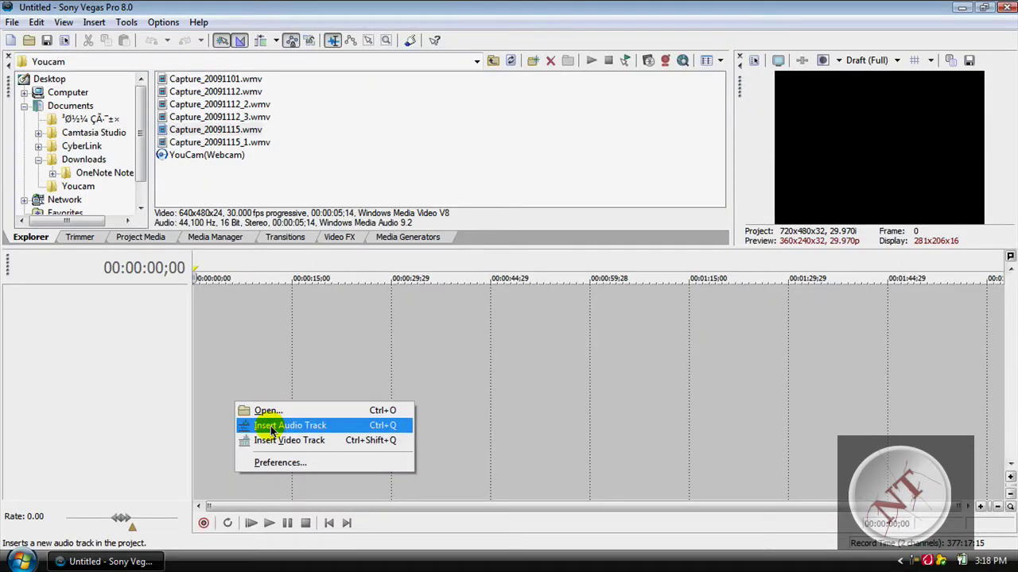
- Insert an audio track and two video tracks into the timeline
{"action": "left_click", "coordinate": [271, 429]}
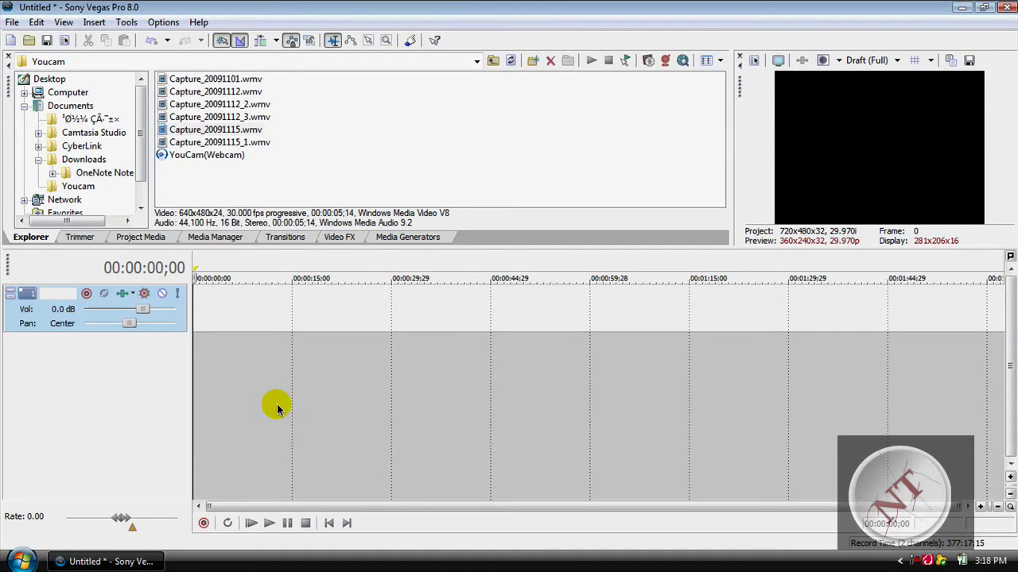
{"action": "right_click", "coordinate": [278, 408]}
{"action": "left_click", "coordinate": [306, 445]}
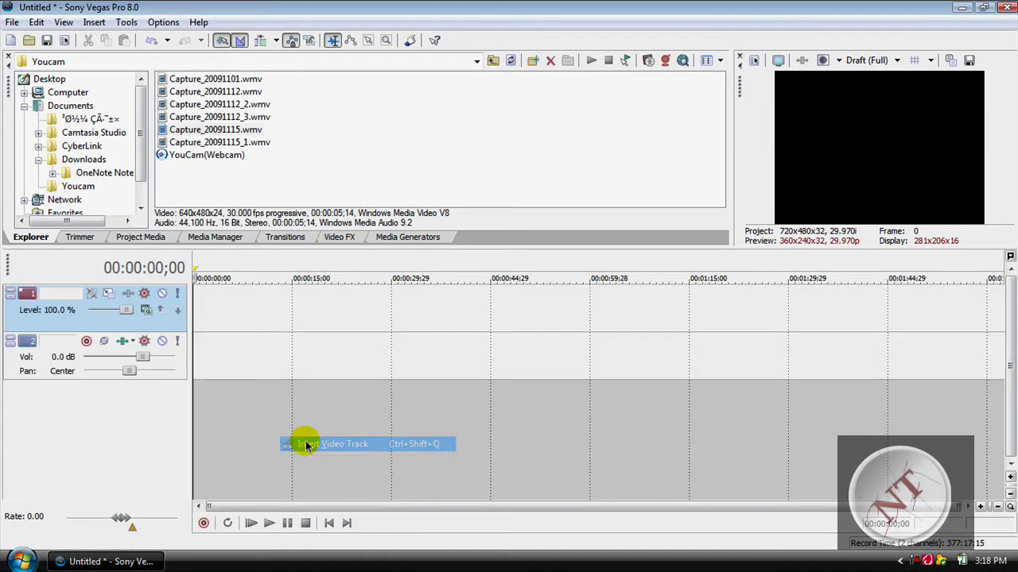
{"action": "right_click", "coordinate": [295, 426]}
{"action": "left_click", "coordinate": [306, 463]}
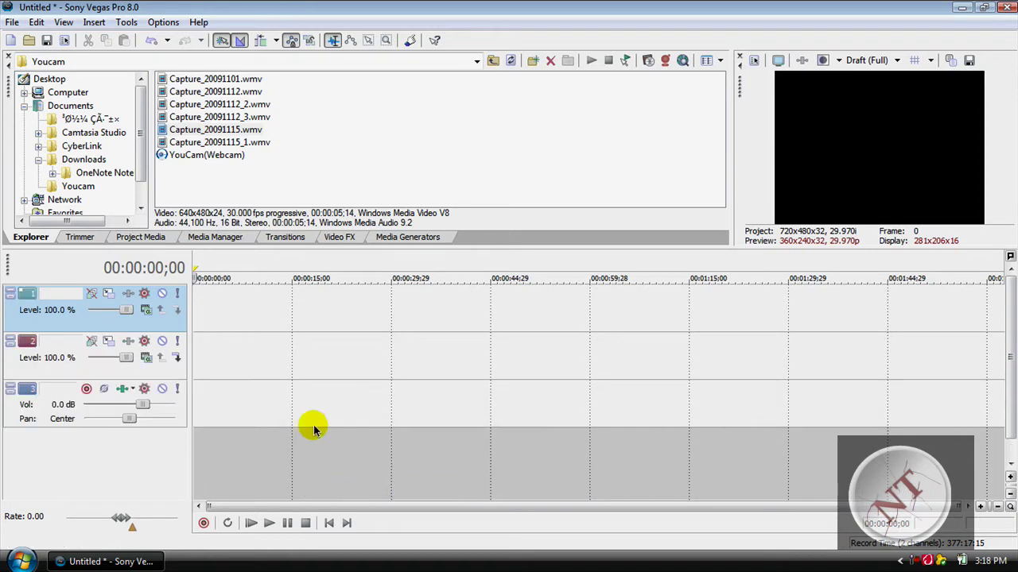
- Place Capture_20091115.wmv at 0:00 on track 2 and zoom the timeline in on it
{"action": "left_click_drag", "start_coordinate": [256, 134], "coordinate": [249, 310]}
{"action": "left_click_drag", "start_coordinate": [248, 364], "coordinate": [216, 355]}
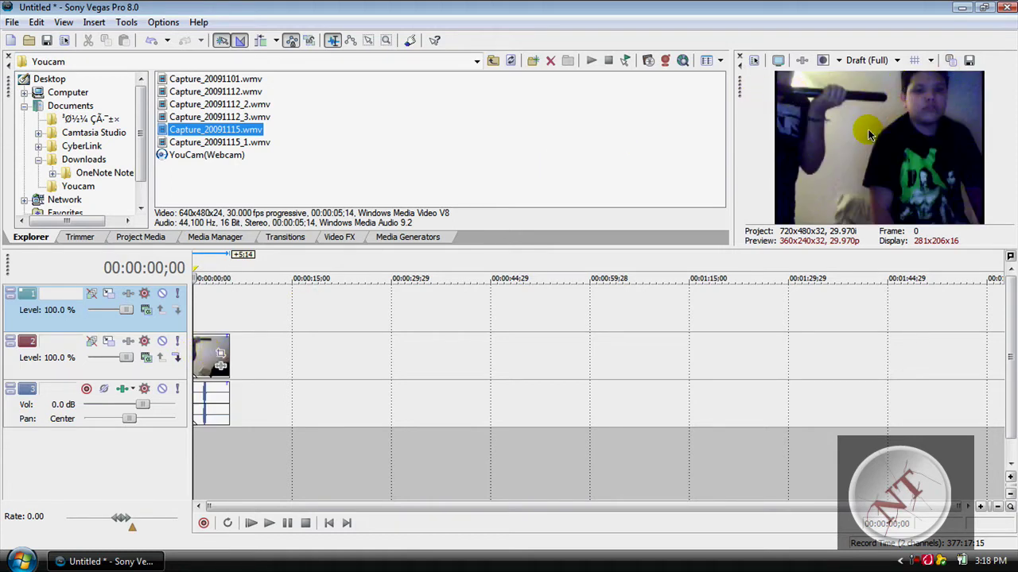
{"action": "left_click", "coordinate": [982, 508]}
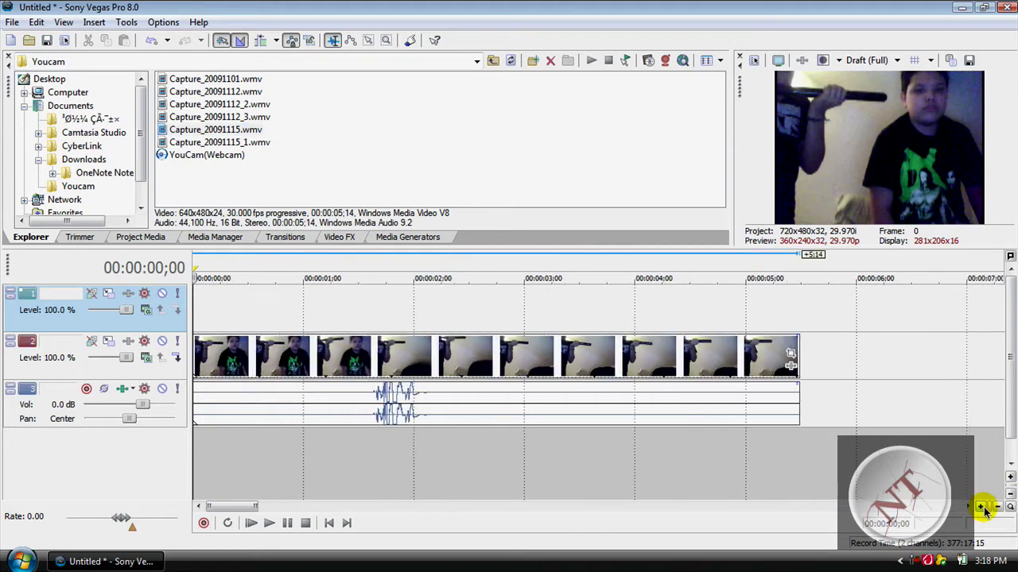
{"action": "left_click", "coordinate": [982, 507]}
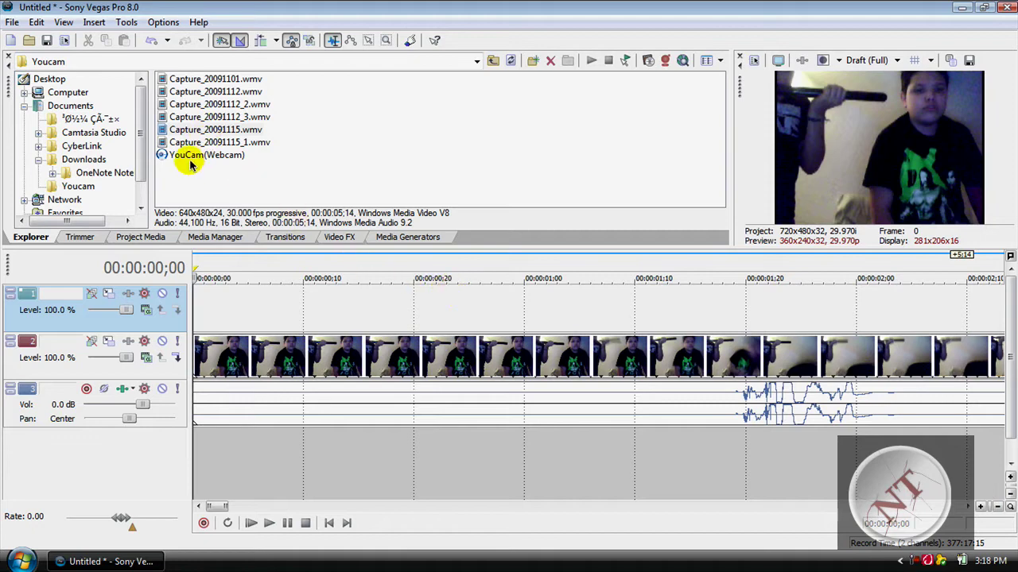
- Put Muzzle_Flash_Side.png from Downloads at the start of track 1, trimmed to a brief event
{"action": "left_click", "coordinate": [84, 159]}
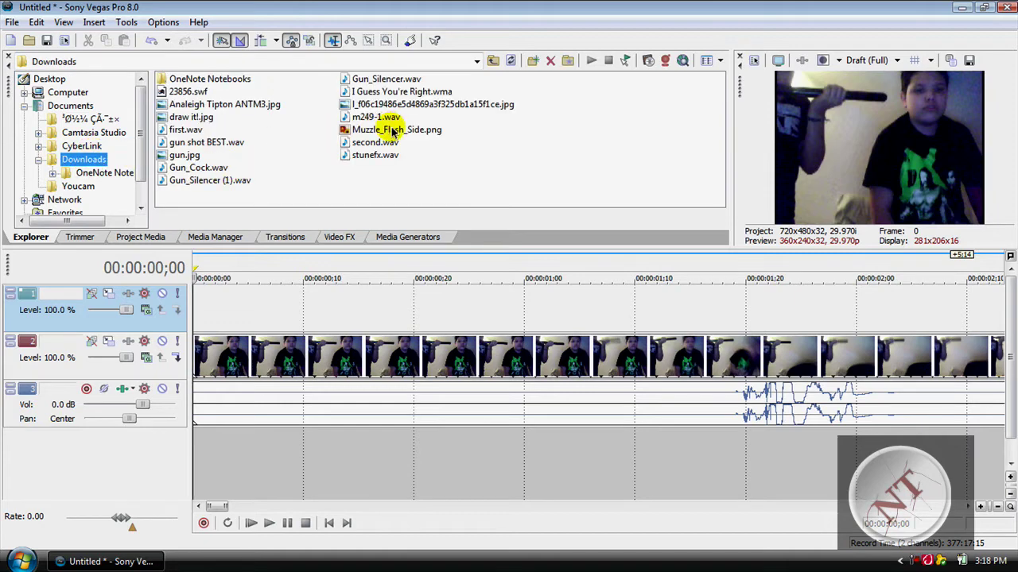
{"action": "left_click", "coordinate": [392, 131]}
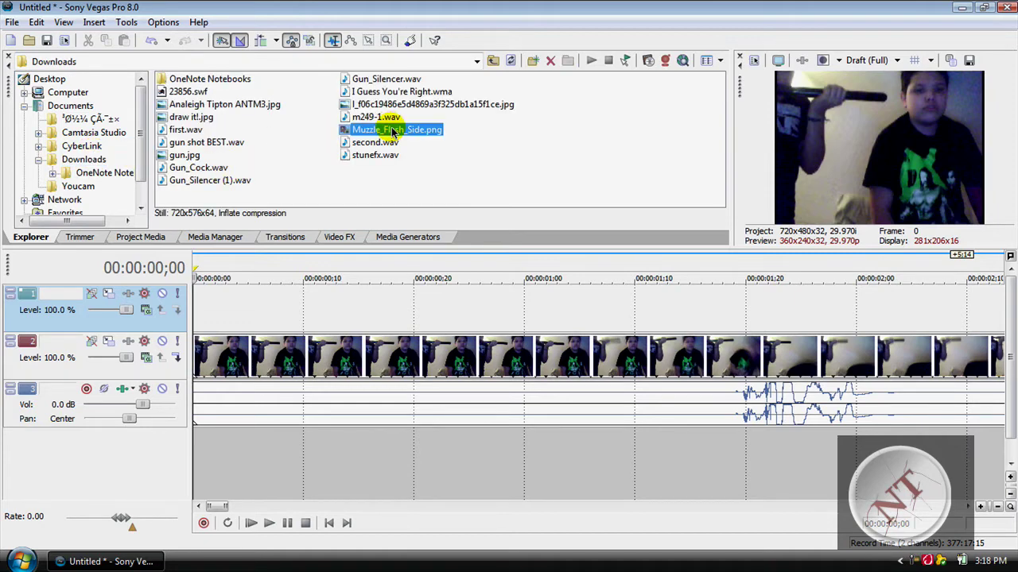
{"action": "left_click_drag", "start_coordinate": [392, 131], "coordinate": [188, 291]}
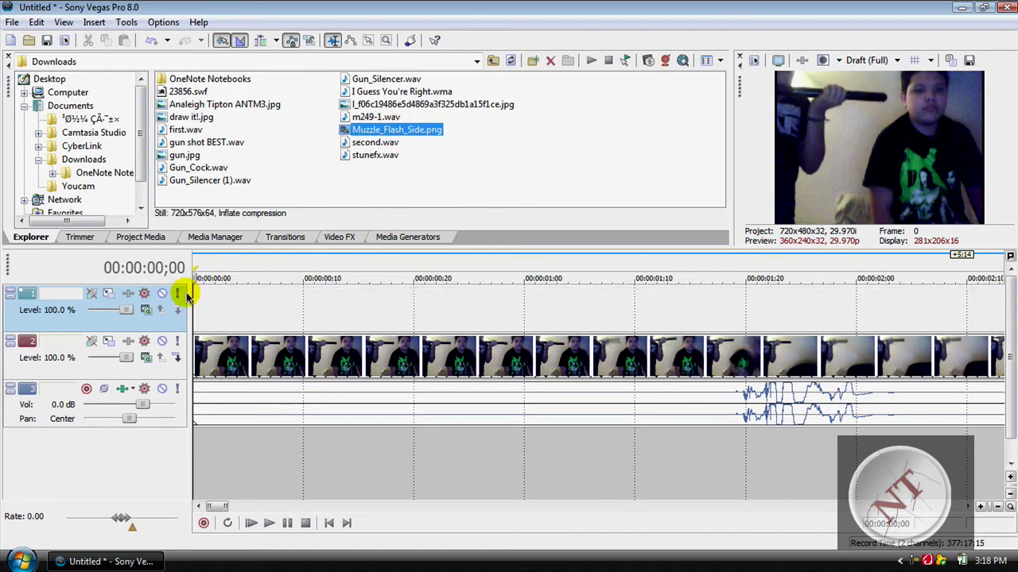
{"action": "left_click_drag", "start_coordinate": [223, 504], "coordinate": [246, 507]}
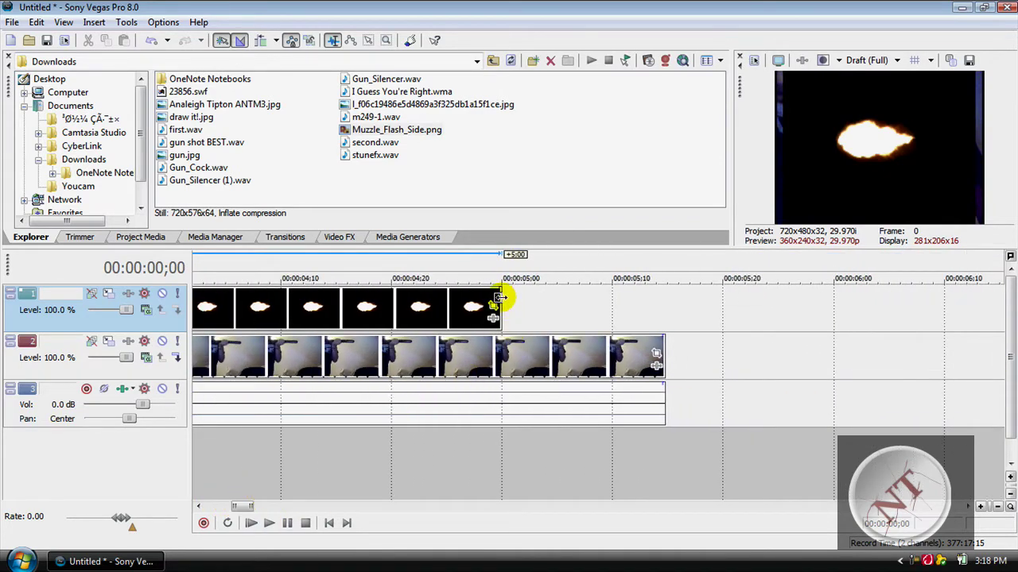
{"action": "left_click_drag", "start_coordinate": [499, 298], "coordinate": [213, 310]}
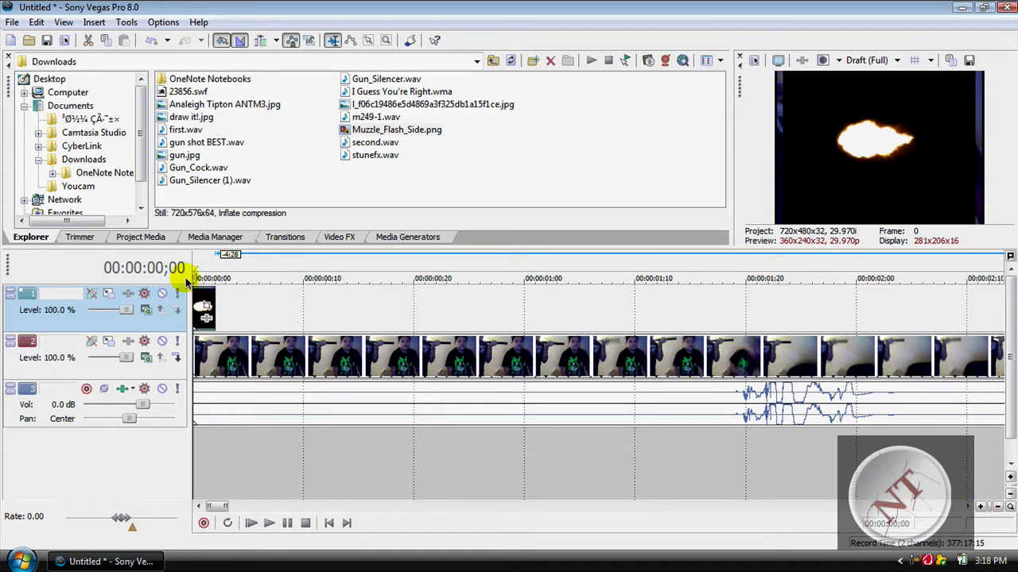
{"action": "left_click", "coordinate": [328, 236]}
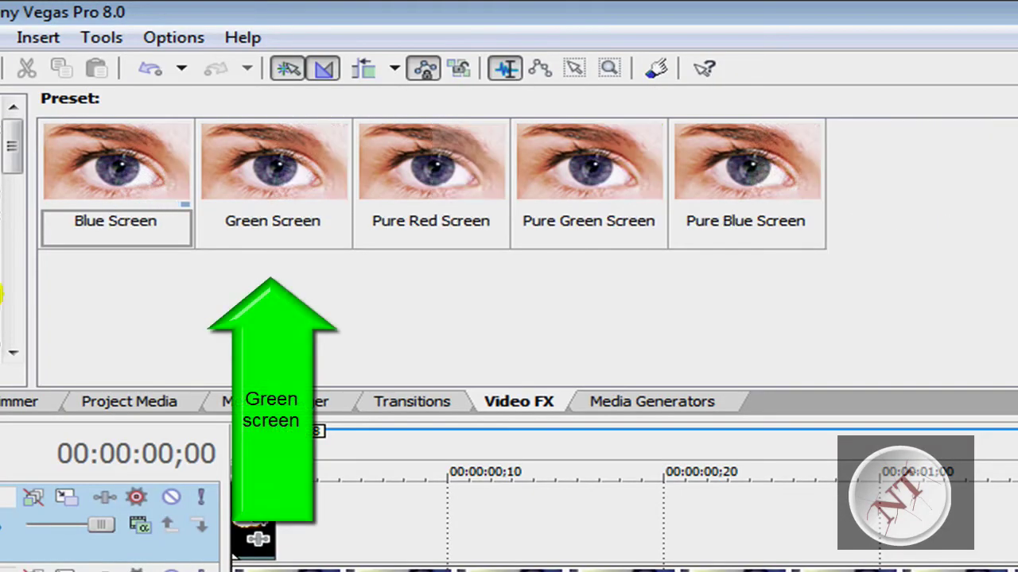
- Apply the Chroma Keyer Green Screen preset to the flash, keying out black with Low threshold 0.327
{"action": "left_click_drag", "start_coordinate": [284, 182], "coordinate": [257, 541]}
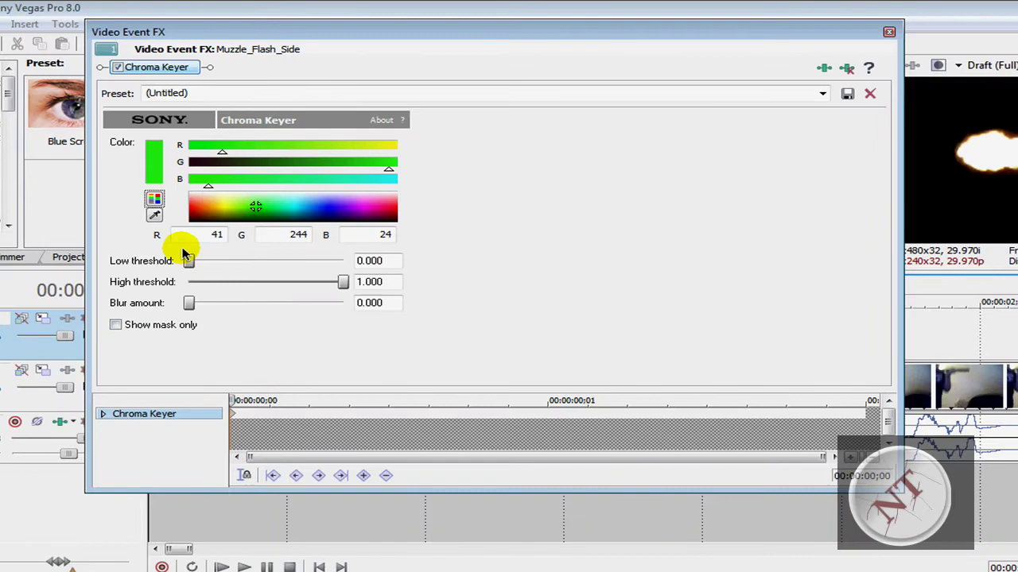
{"action": "left_click", "coordinate": [154, 215]}
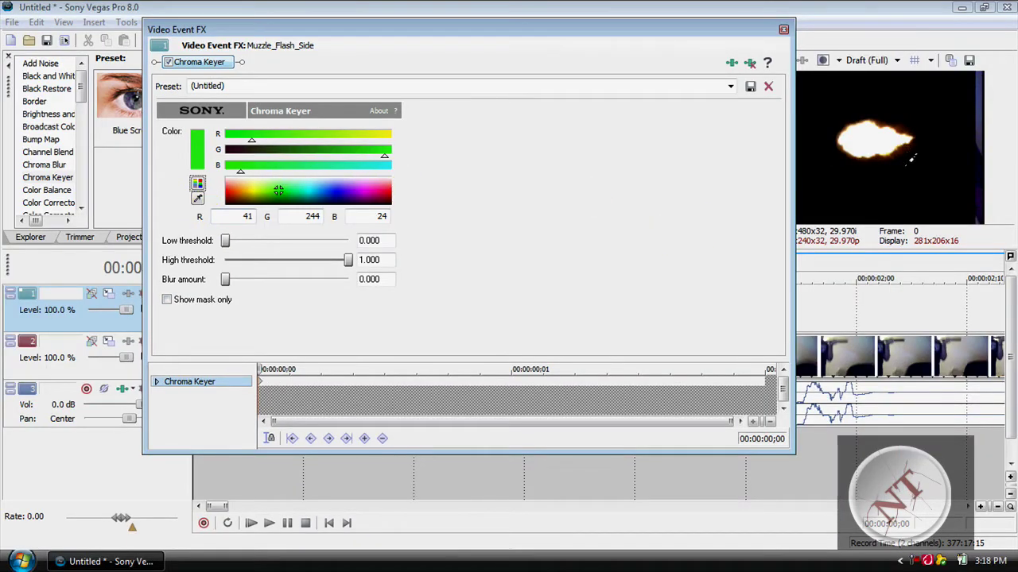
{"action": "left_click", "coordinate": [912, 179]}
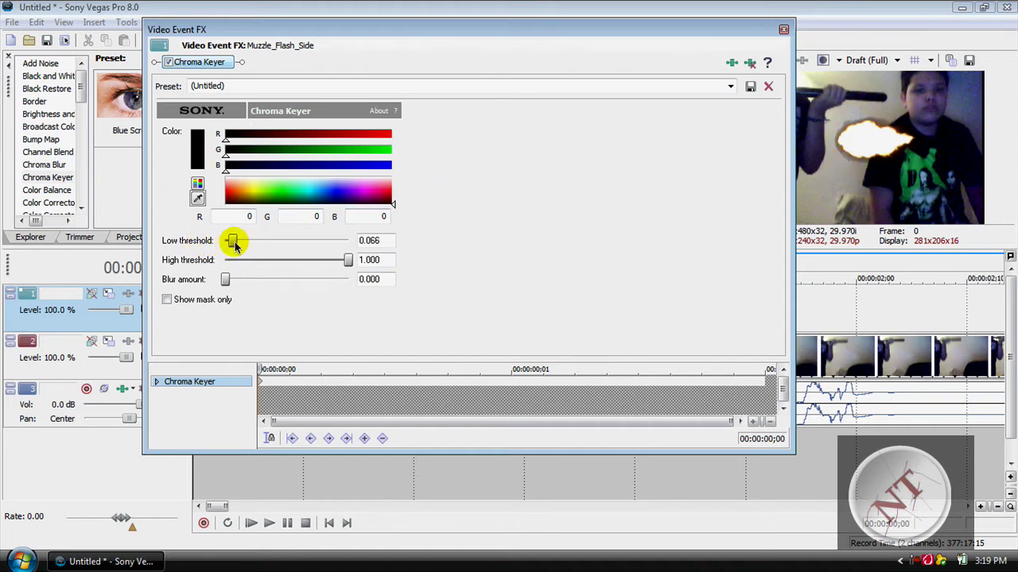
{"action": "left_click_drag", "start_coordinate": [235, 246], "coordinate": [257, 246]}
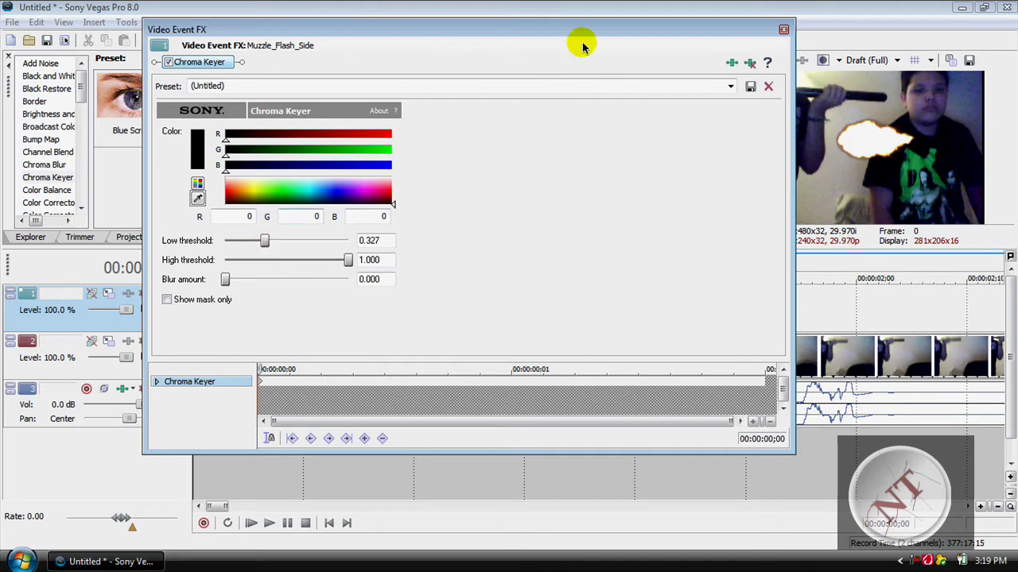
{"action": "left_click", "coordinate": [784, 31]}
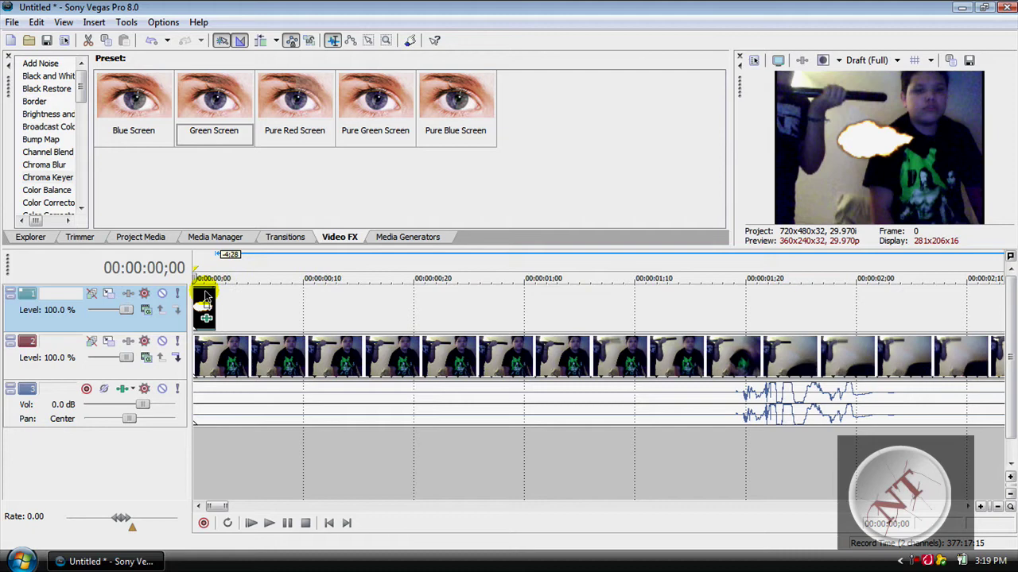
- Move the flash event later and bring the playhead to around 00:00:01;05 on the webcam clip
{"action": "left_click_drag", "start_coordinate": [201, 300], "coordinate": [335, 311]}
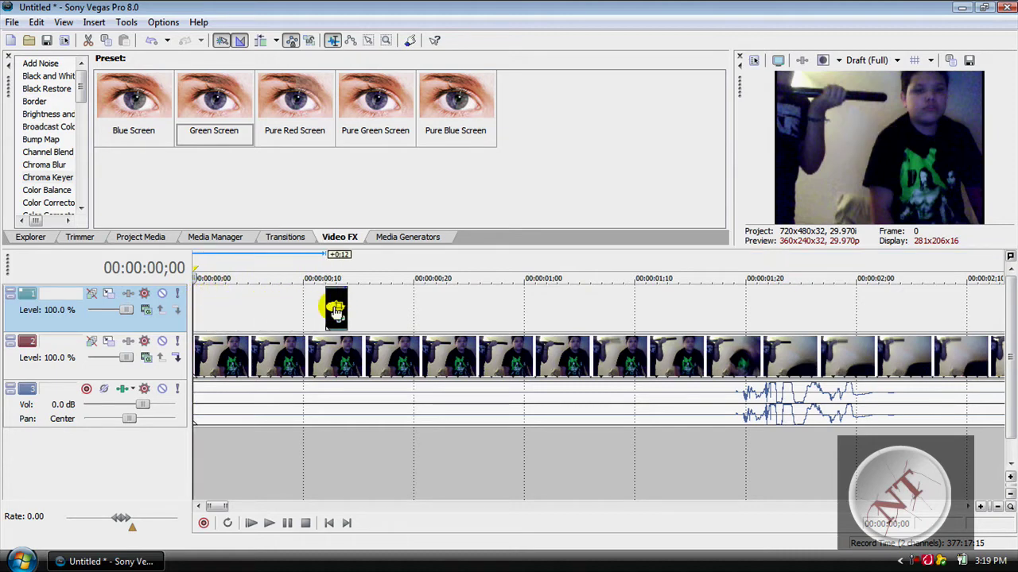
{"action": "left_click", "coordinate": [414, 310]}
{"action": "left_click", "coordinate": [479, 307]}
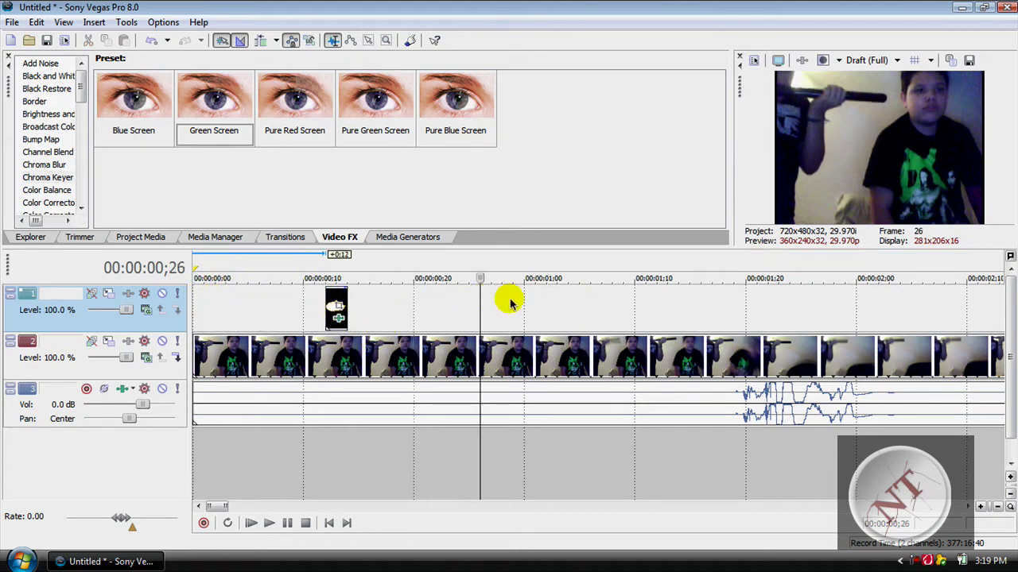
{"action": "left_click", "coordinate": [557, 311]}
{"action": "left_click", "coordinate": [579, 307]}
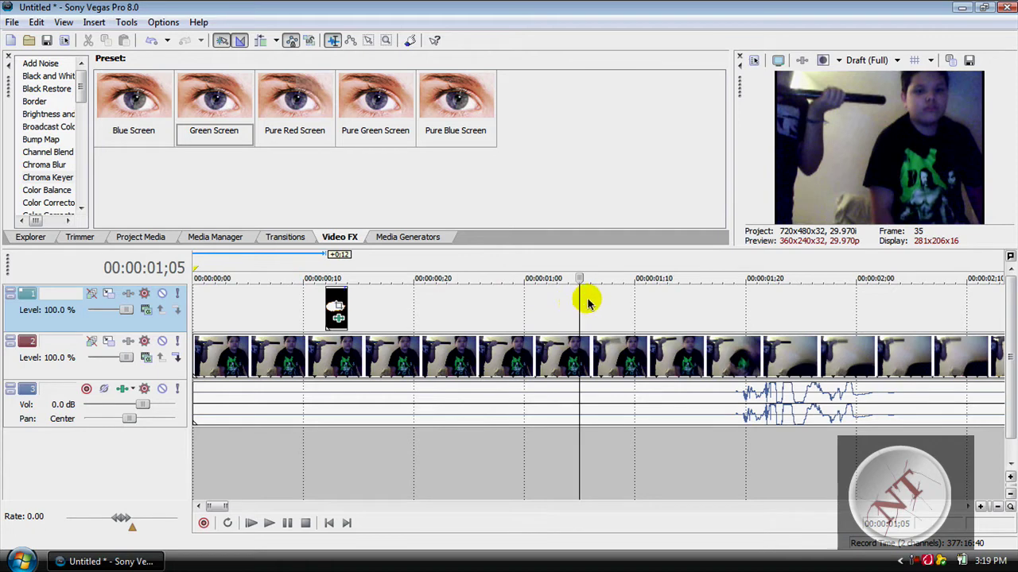
{"action": "left_click", "coordinate": [591, 302]}
{"action": "left_click", "coordinate": [585, 302]}
- Zoom the timeline to frame level and step the playhead to frame 00:00:01;06
{"action": "left_click", "coordinate": [980, 508]}
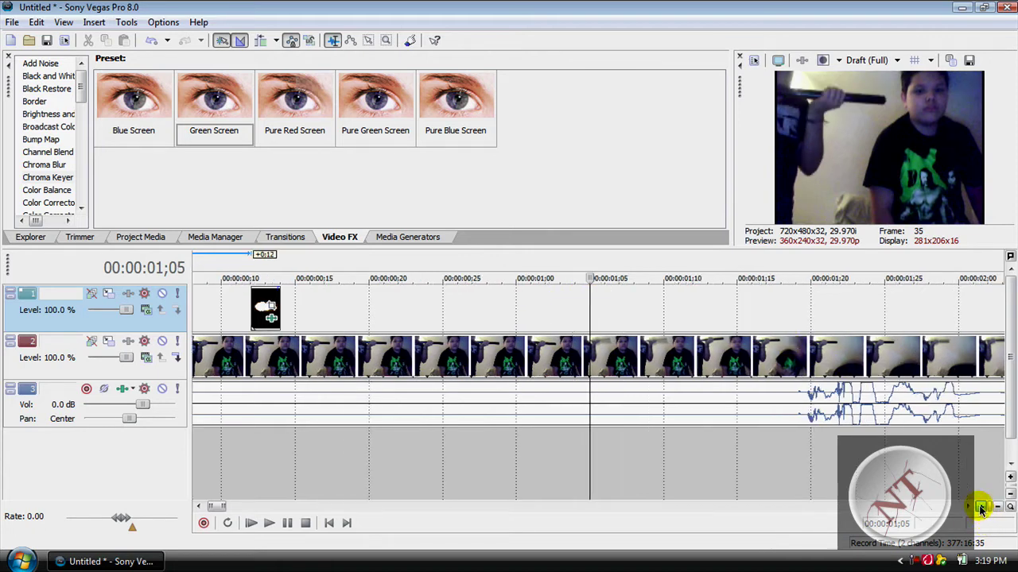
{"action": "left_click", "coordinate": [980, 507]}
{"action": "left_click", "coordinate": [980, 507]}
{"action": "left_click", "coordinate": [980, 507]}
{"action": "left_click", "coordinate": [980, 507]}
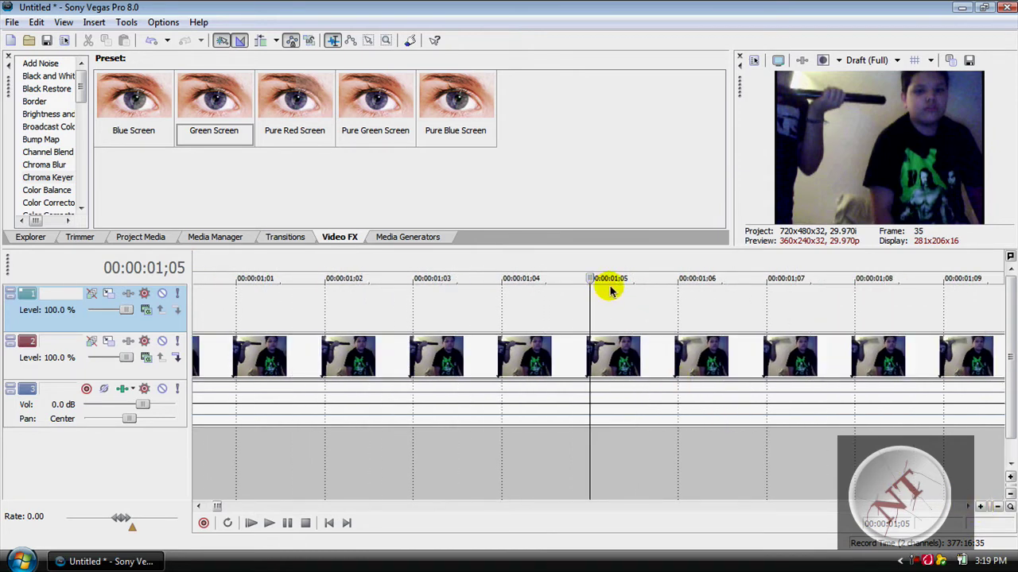
{"action": "key", "text": "Right"}
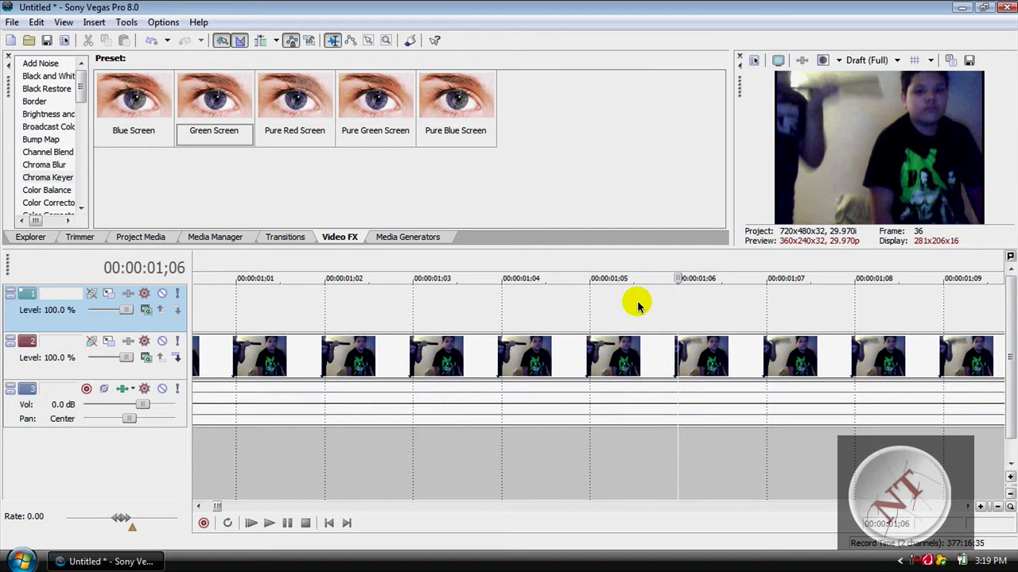
{"action": "key", "text": "Left"}
{"action": "key", "text": "Right"}
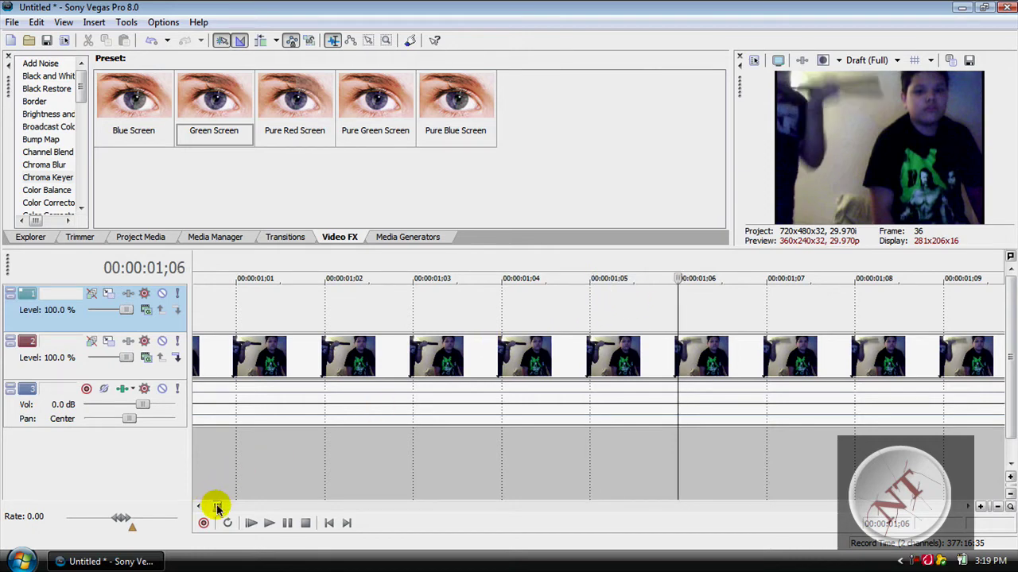
- Move the muzzle flash event on track 1 to 00:00:00;28 and trim it to one frame
{"action": "left_click_drag", "start_coordinate": [217, 509], "coordinate": [212, 505]}
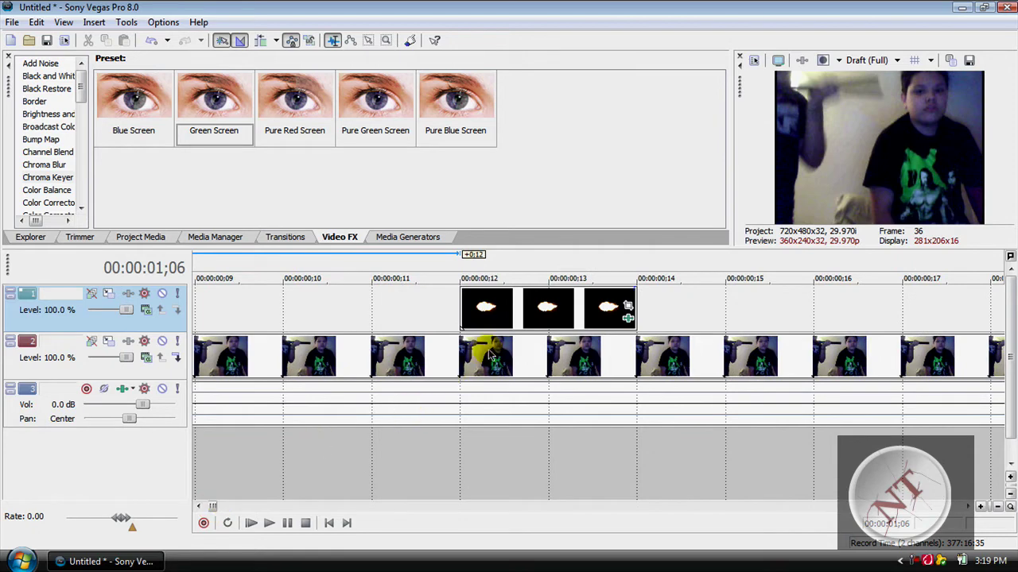
{"action": "left_click_drag", "start_coordinate": [514, 318], "coordinate": [573, 322]}
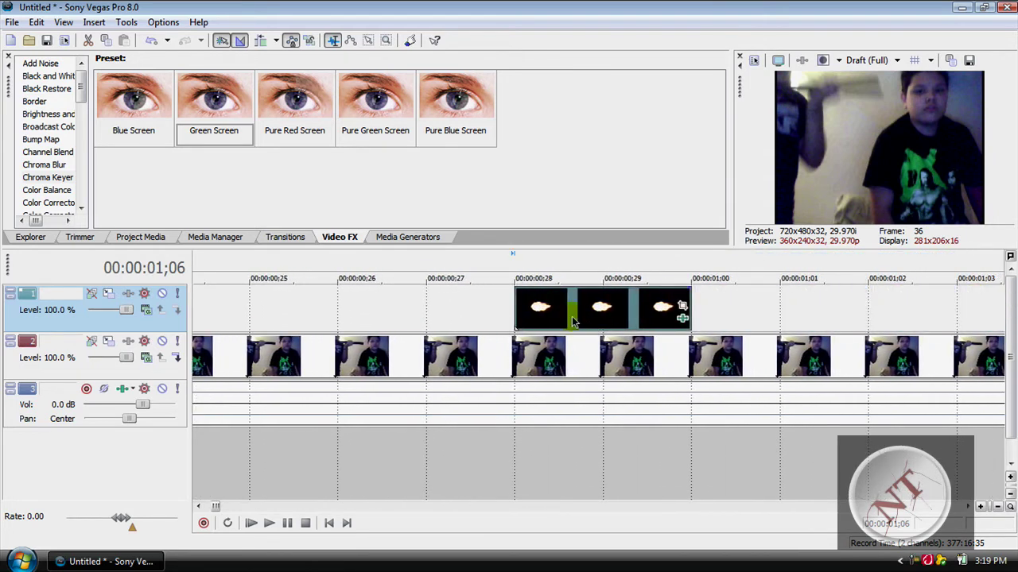
{"action": "left_click", "coordinate": [689, 298]}
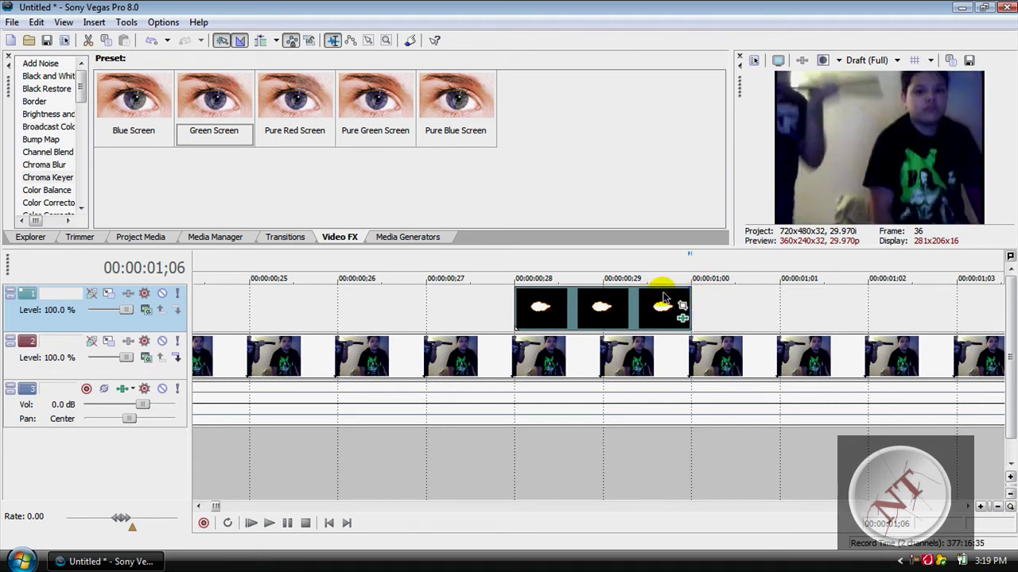
{"action": "left_click", "coordinate": [686, 294]}
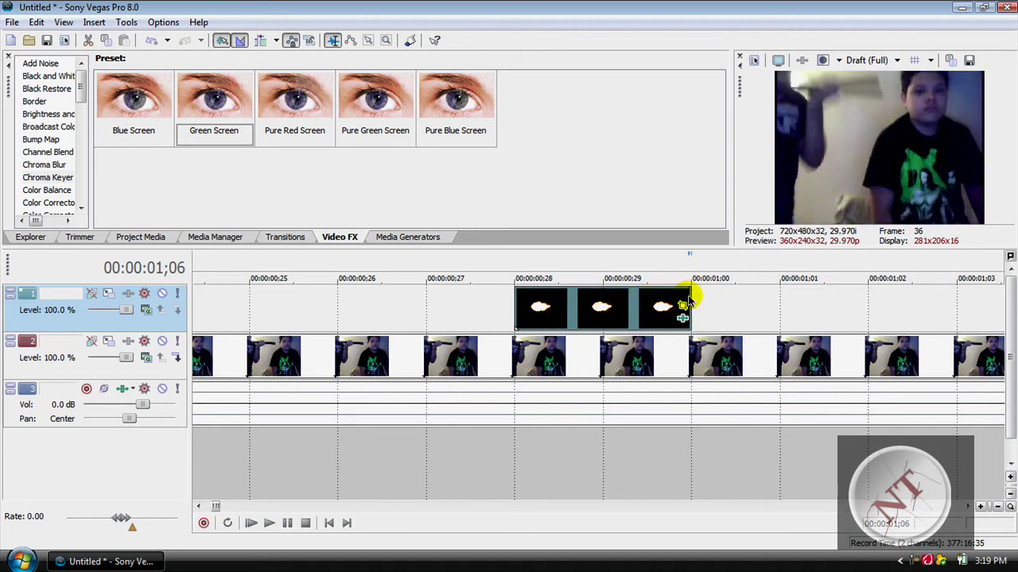
{"action": "left_click_drag", "start_coordinate": [683, 321], "coordinate": [596, 319]}
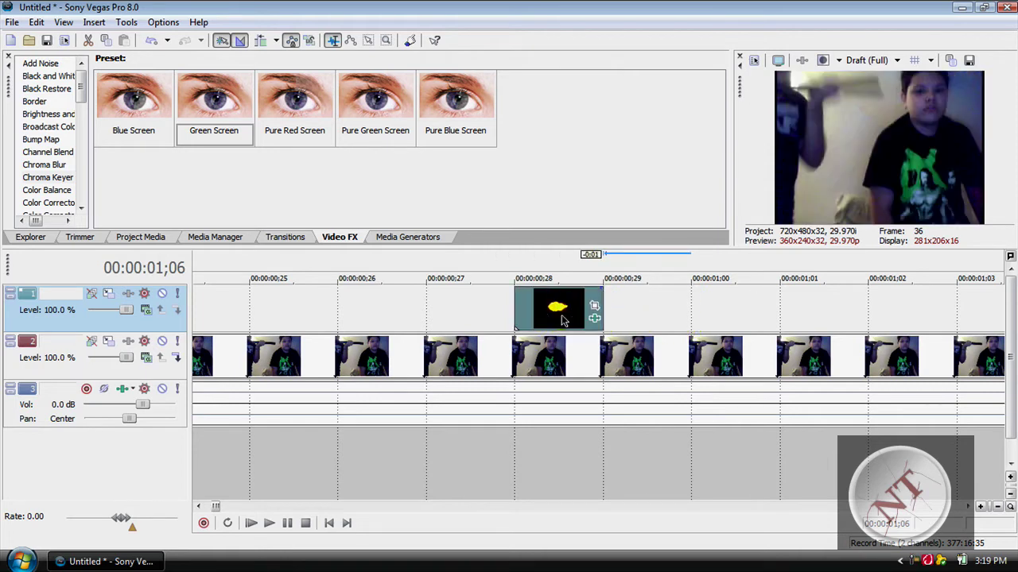
- Play the edit from the project start, then stop playback
{"action": "left_click", "coordinate": [981, 509]}
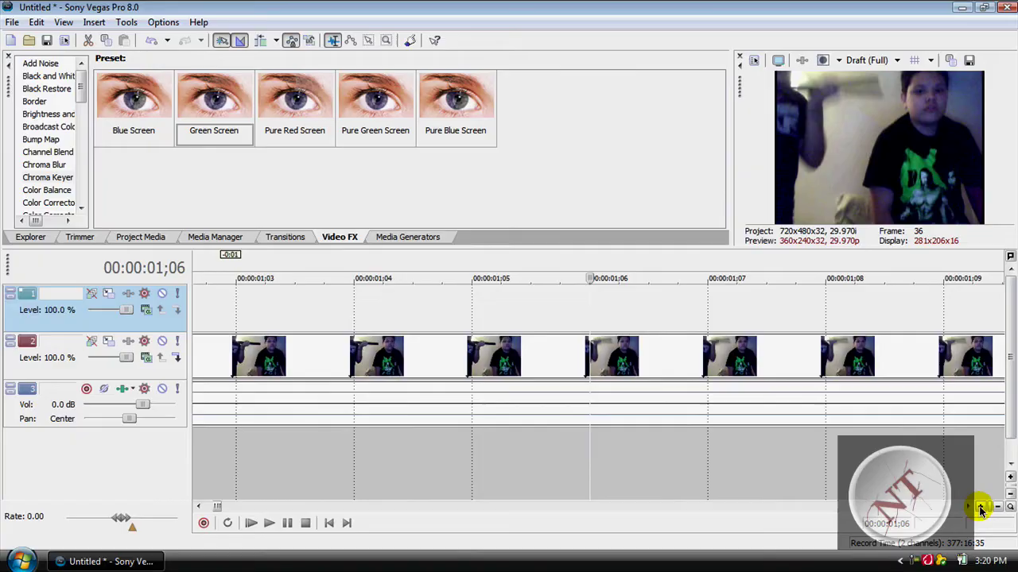
{"action": "left_click", "coordinate": [980, 509]}
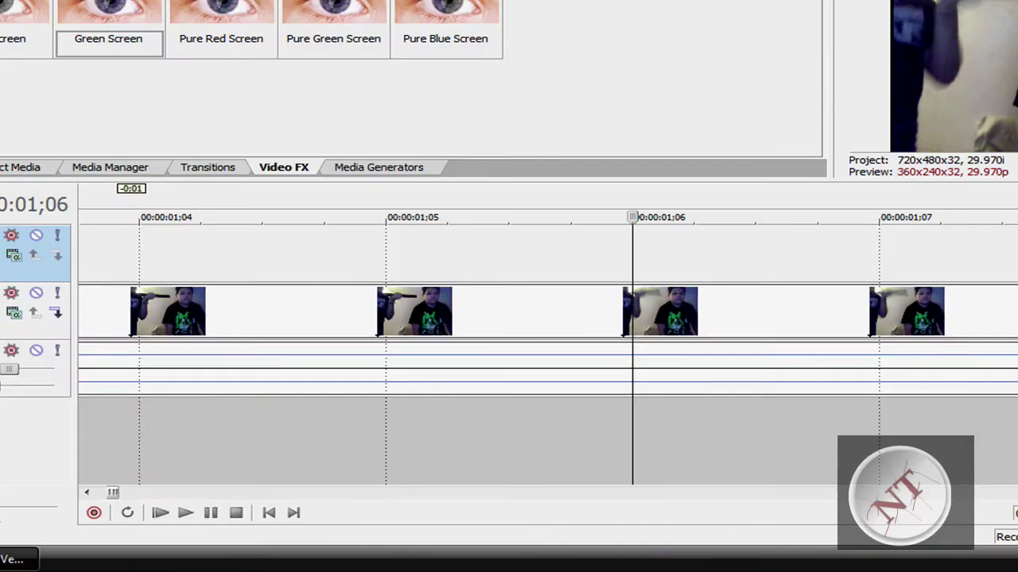
{"action": "key", "text": "Down"}
{"action": "key", "text": "Down"}
{"action": "key", "text": "Down"}
{"action": "key", "text": "Down"}
{"action": "key", "text": "Down"}
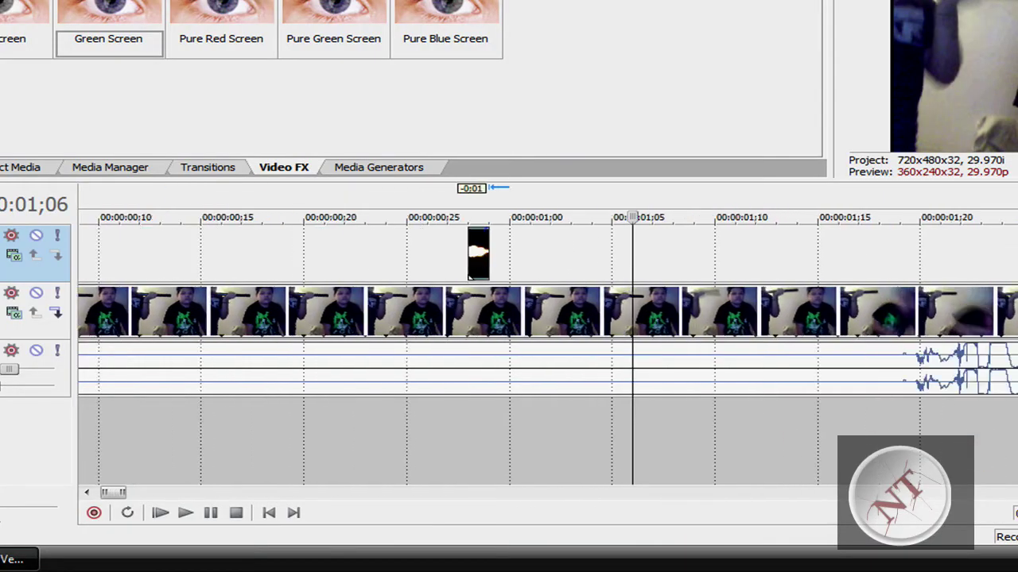
{"action": "left_click", "coordinate": [270, 514]}
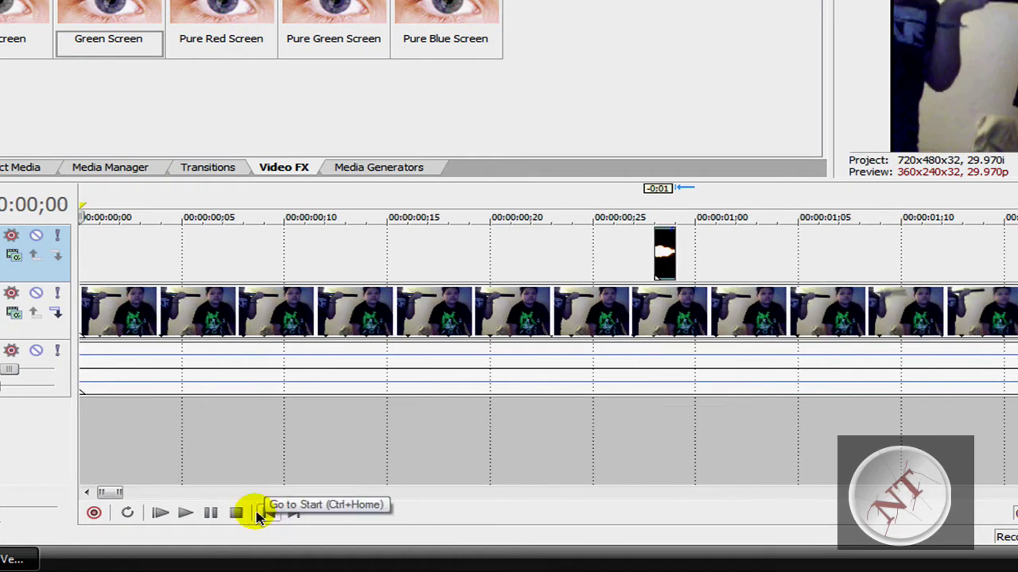
{"action": "left_click", "coordinate": [183, 515]}
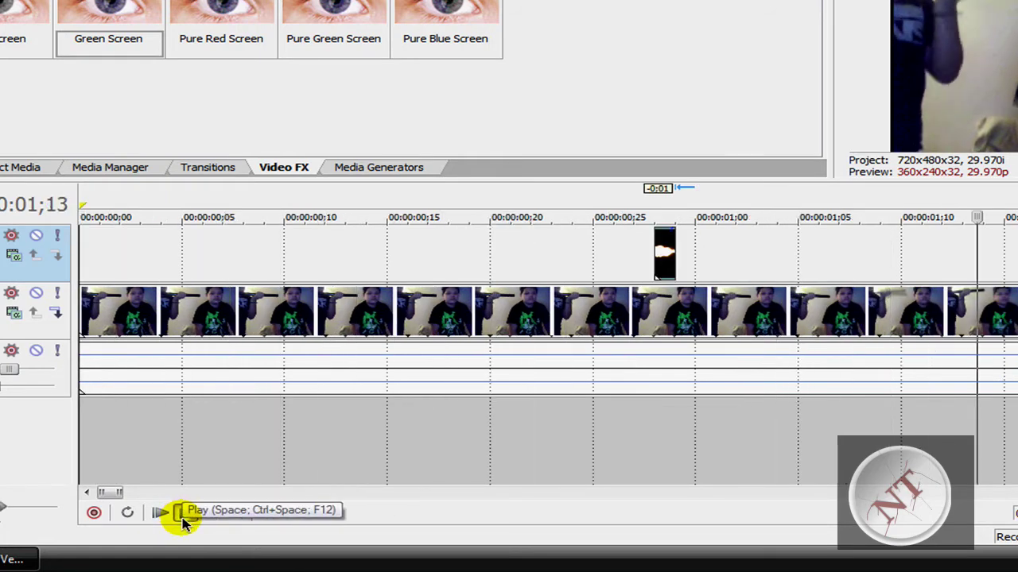
{"action": "left_click", "coordinate": [182, 518]}
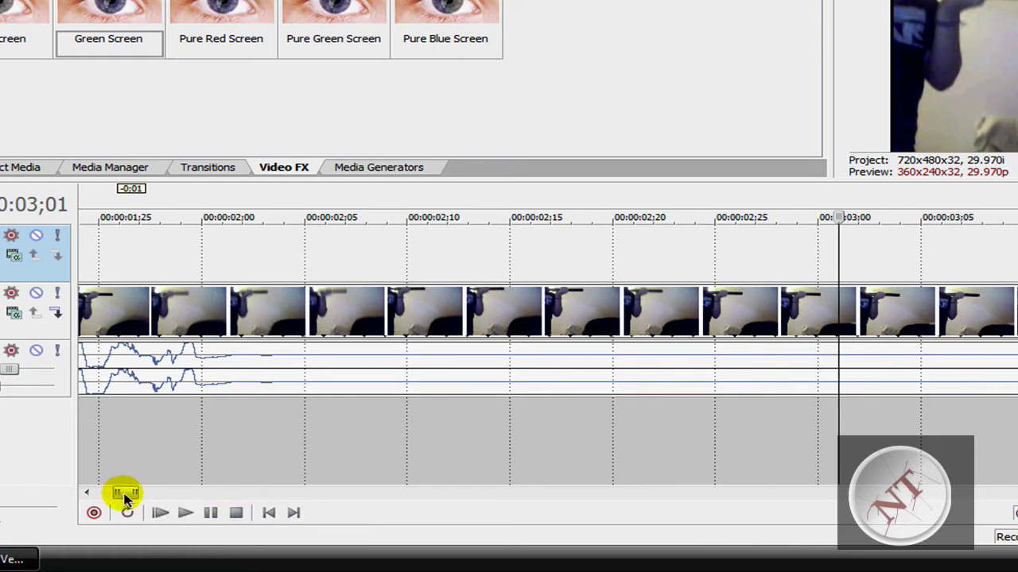
- Park the playhead on the flash frame at 00:00:00;28 and zoom in on the event
{"action": "left_click_drag", "start_coordinate": [125, 496], "coordinate": [109, 488]}
{"action": "left_click", "coordinate": [256, 235]}
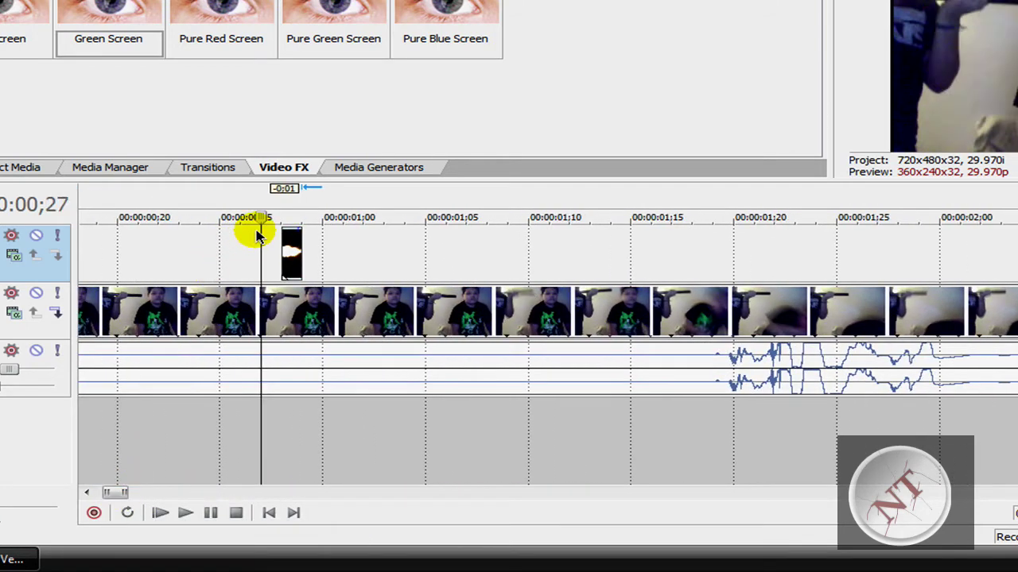
{"action": "left_click", "coordinate": [283, 244]}
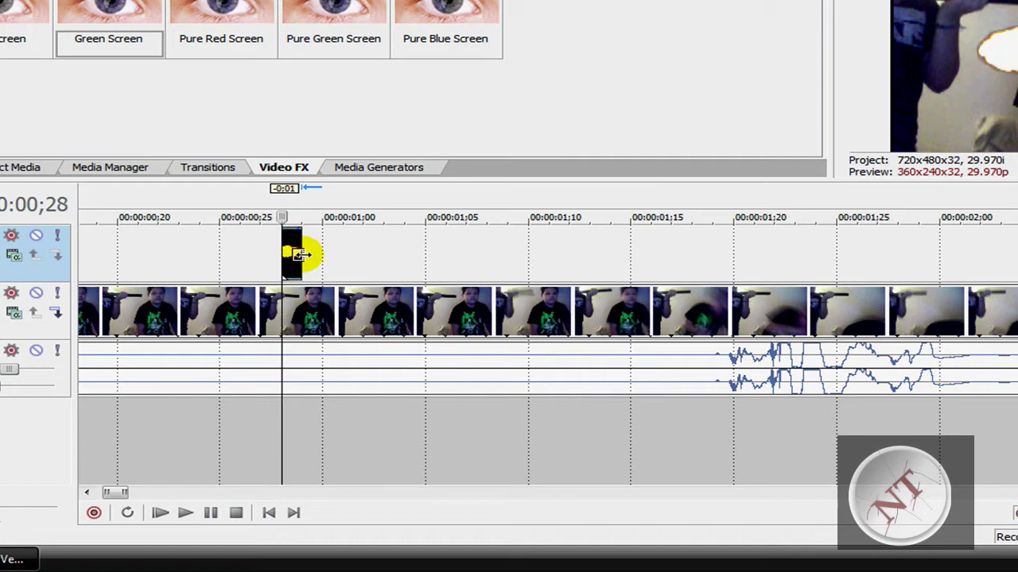
{"action": "left_click", "coordinate": [910, 477]}
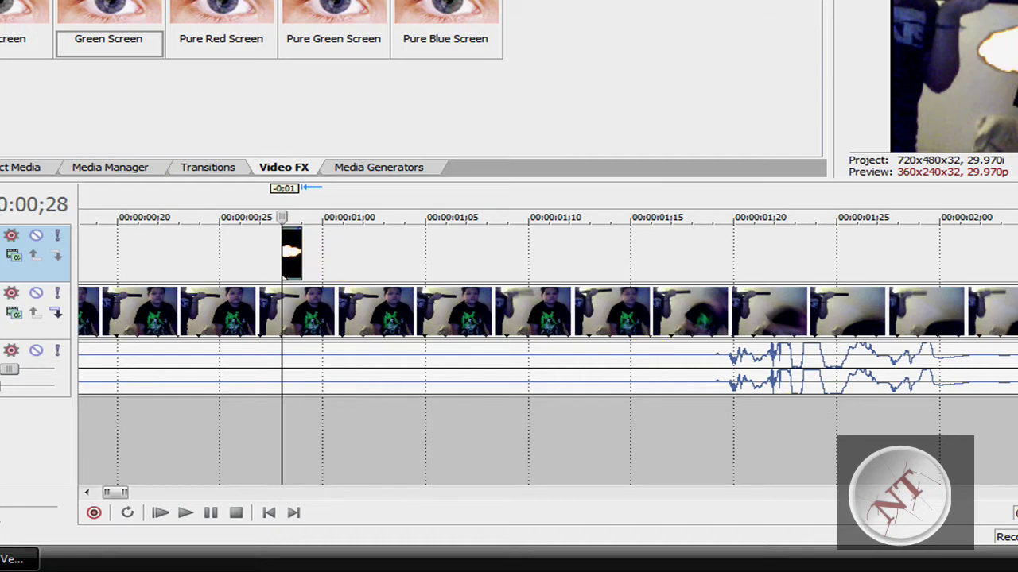
{"action": "scroll", "coordinate": [910, 477], "scroll_direction": "up", "scroll_amount": 2}
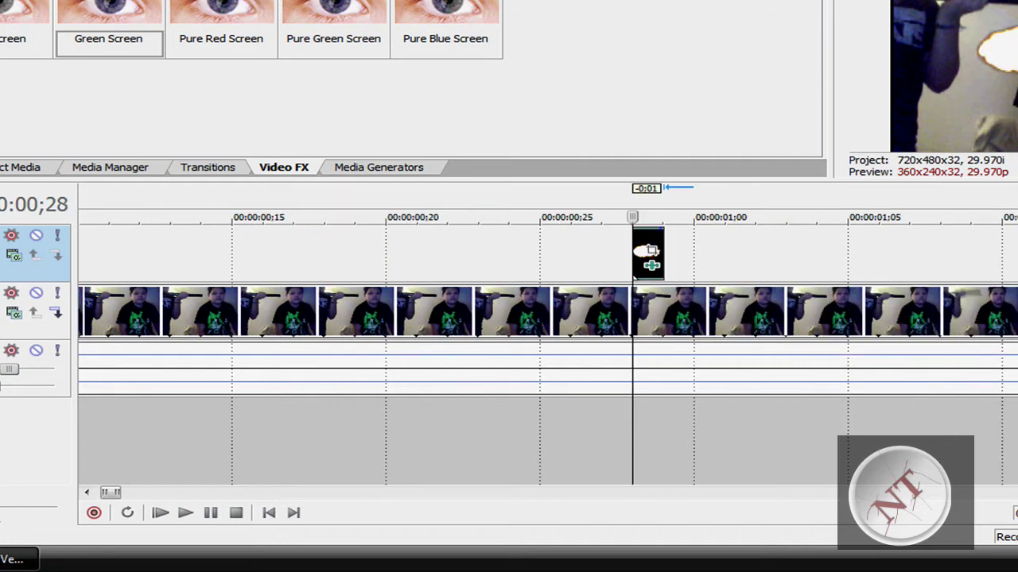
- In Pan/Crop, frame the muzzle flash at 1,361.1 × 1,088.8 centred on 158.7, 608.5
{"action": "left_click", "coordinate": [650, 253]}
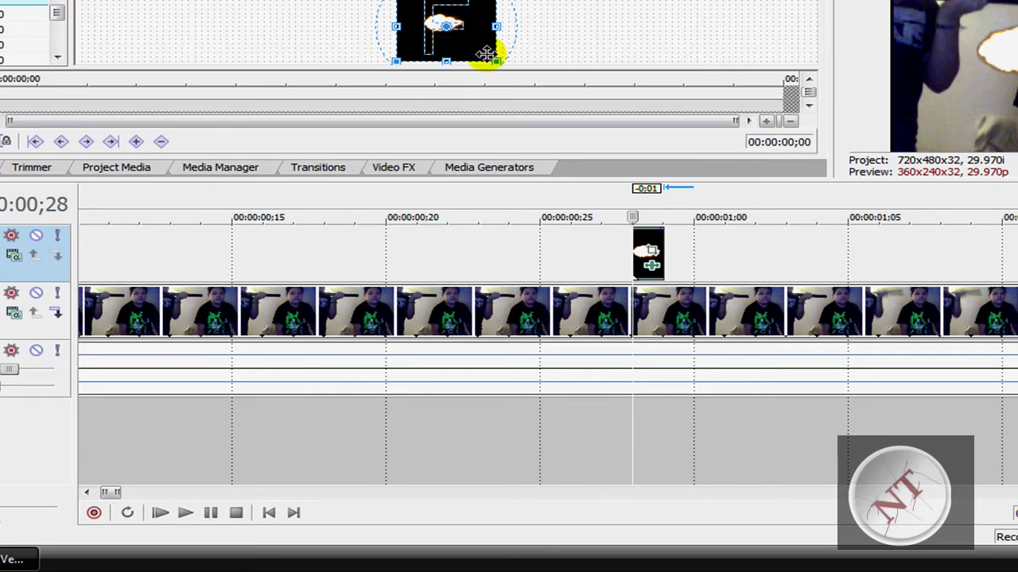
{"action": "left_click_drag", "start_coordinate": [493, 58], "coordinate": [539, 93]}
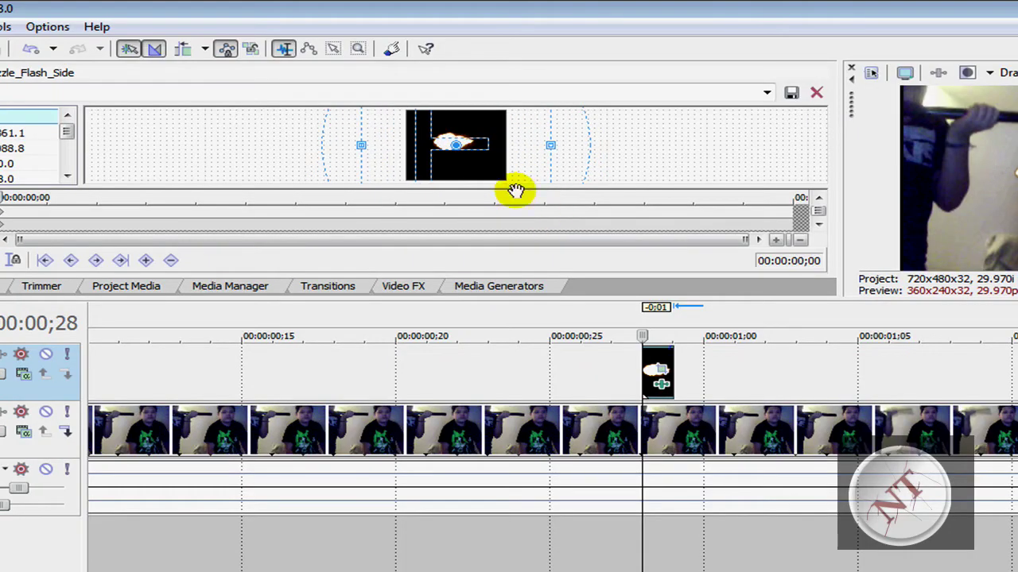
{"action": "left_click_drag", "start_coordinate": [502, 160], "coordinate": [462, 202]}
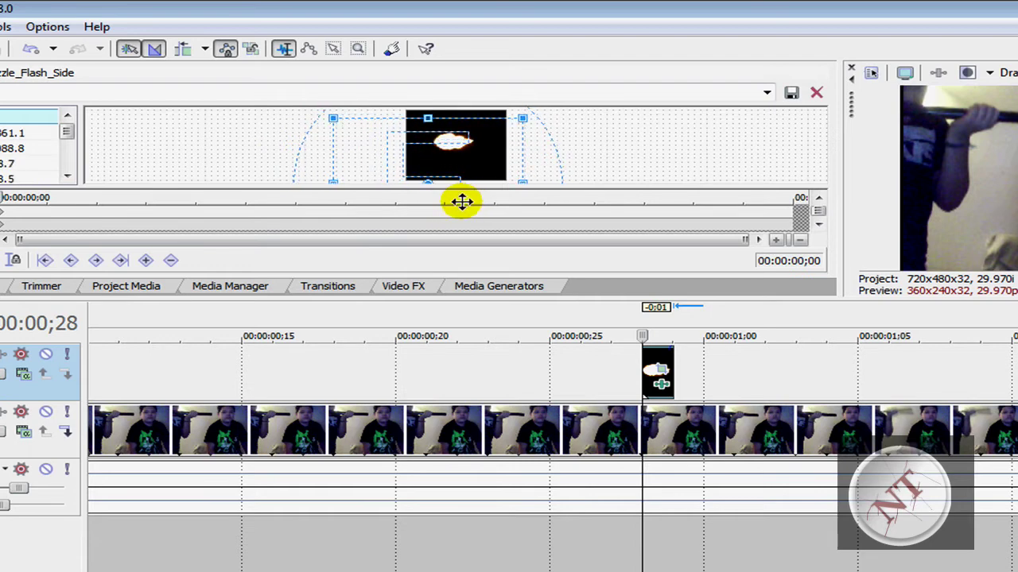
- Play back from 00:00:00;22 and scrub the zoomed timeline to check the flash
{"action": "left_click", "coordinate": [459, 374]}
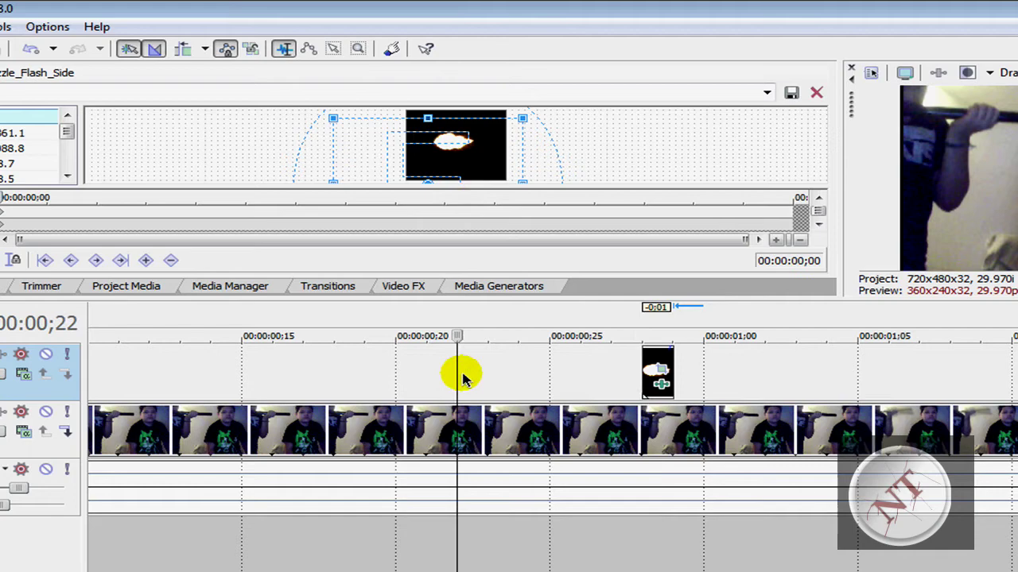
{"action": "key", "text": "space"}
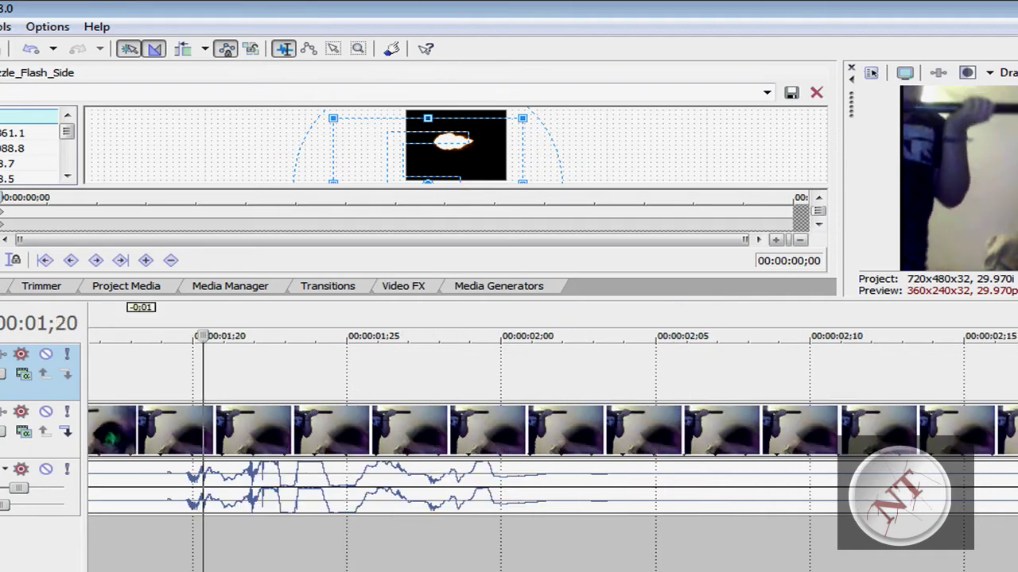
{"action": "key", "text": "Return"}
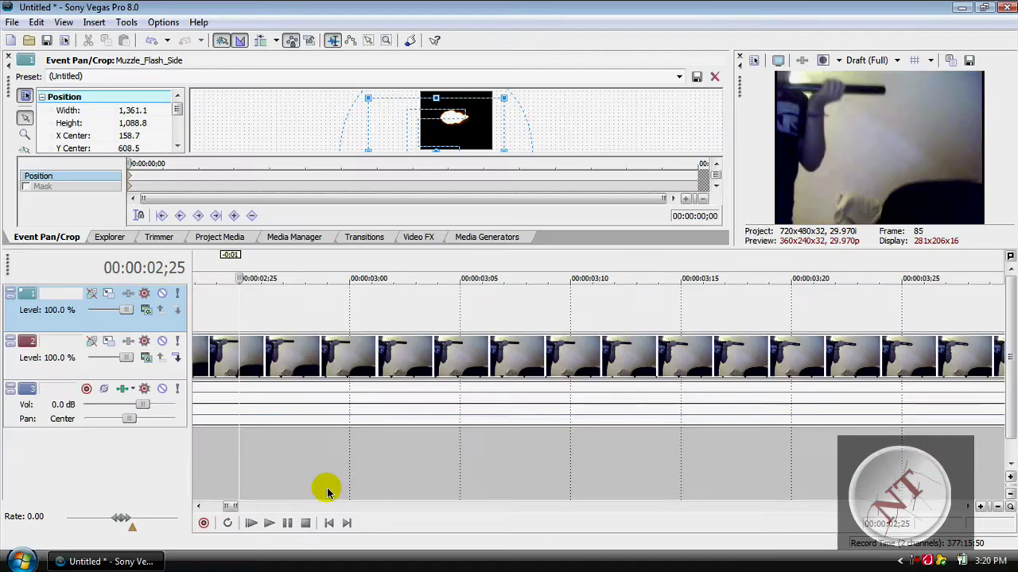
{"action": "left_click", "coordinate": [228, 508]}
{"action": "left_click_drag", "start_coordinate": [228, 509], "coordinate": [214, 506]}
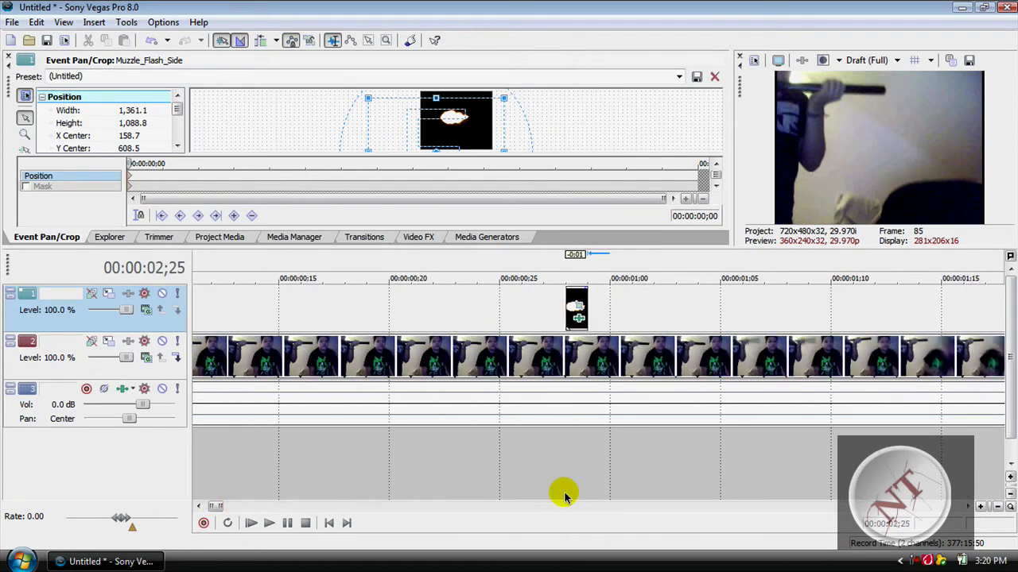
{"action": "left_click", "coordinate": [982, 507]}
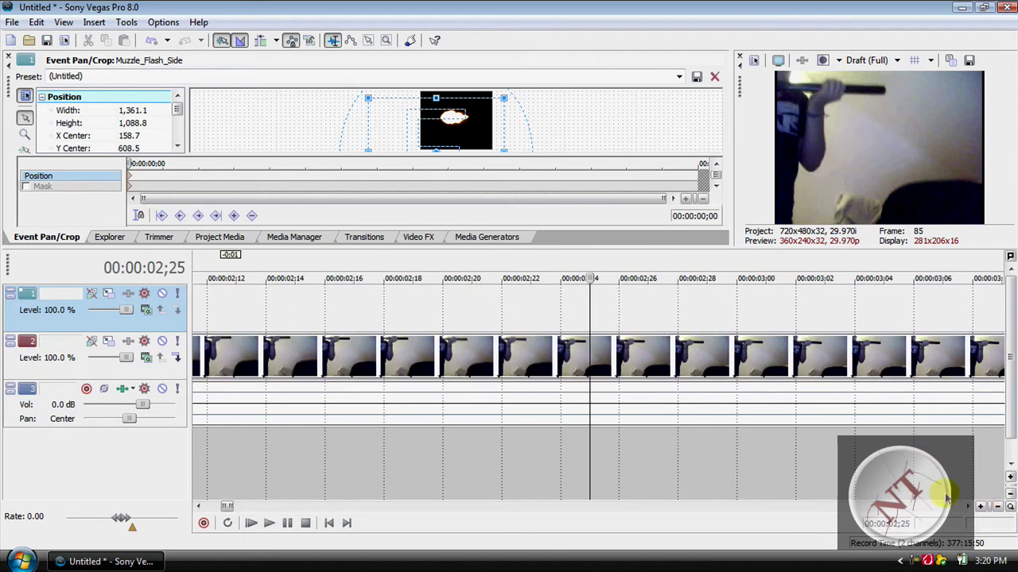
{"action": "left_click_drag", "start_coordinate": [648, 309], "coordinate": [284, 295]}
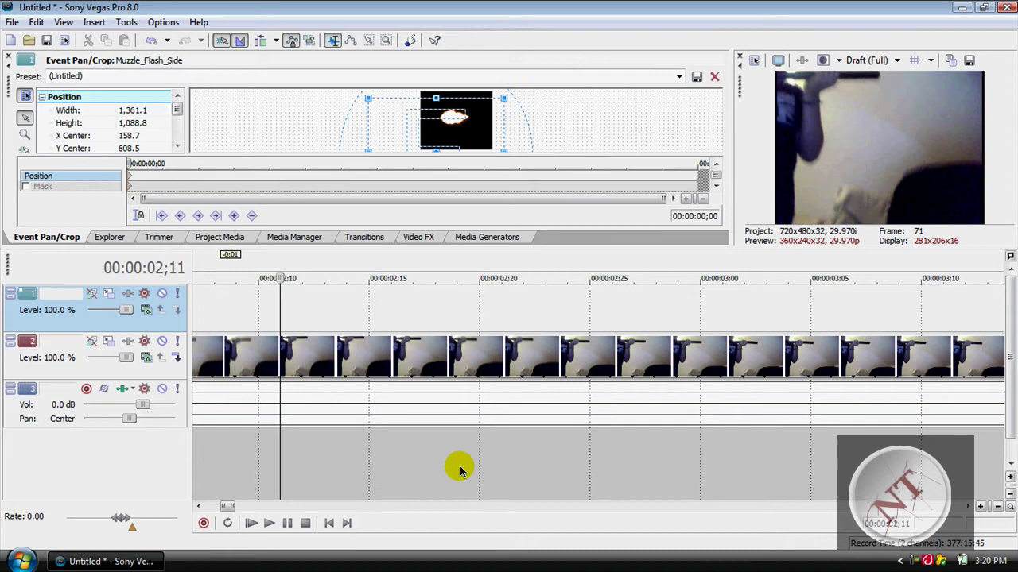
- Scroll the timeline back and set the playhead at 00;25, just before the flash
{"action": "left_click_drag", "start_coordinate": [231, 508], "coordinate": [228, 507]}
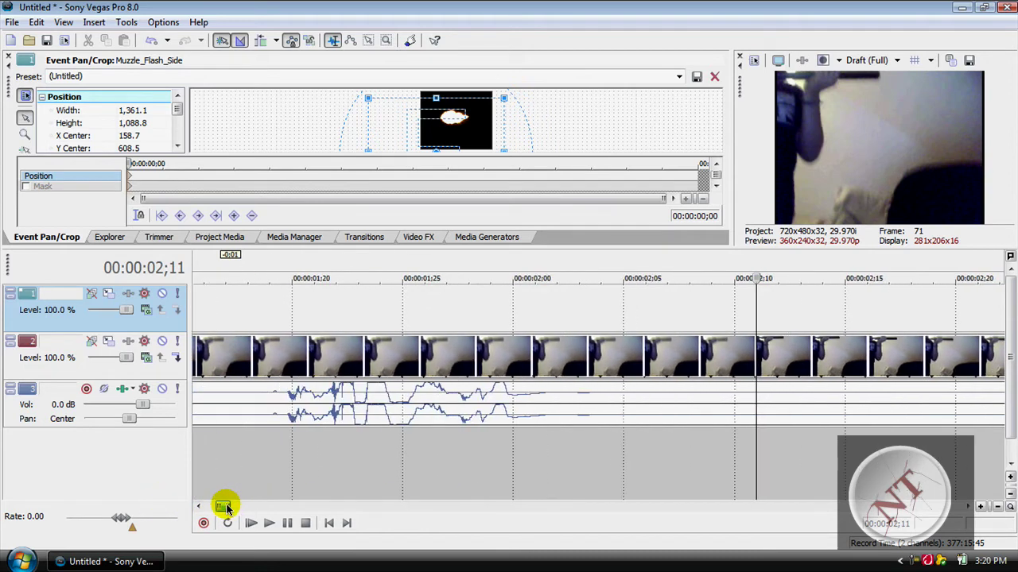
{"action": "left_click", "coordinate": [269, 302]}
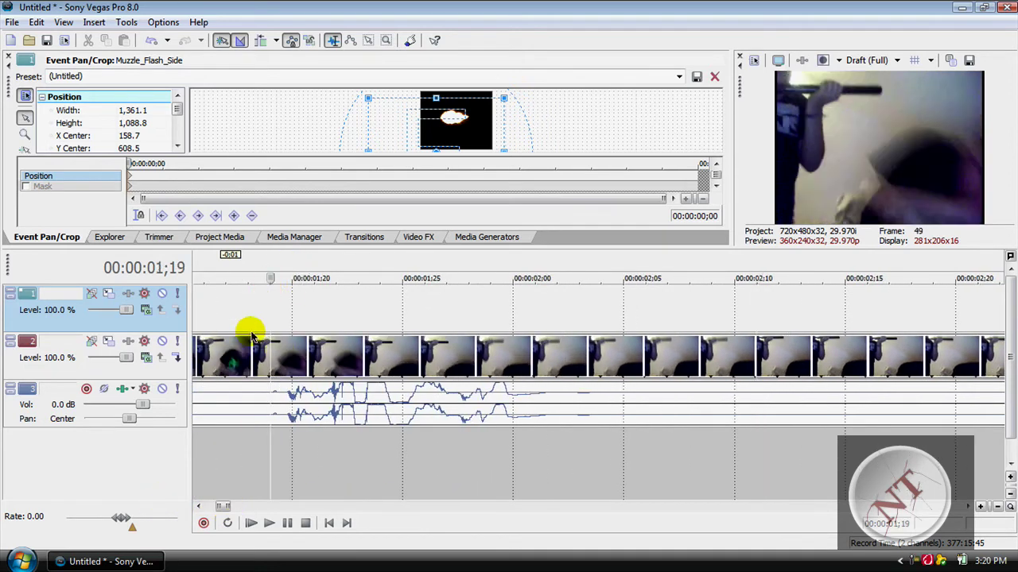
{"action": "left_click_drag", "start_coordinate": [223, 507], "coordinate": [225, 498]}
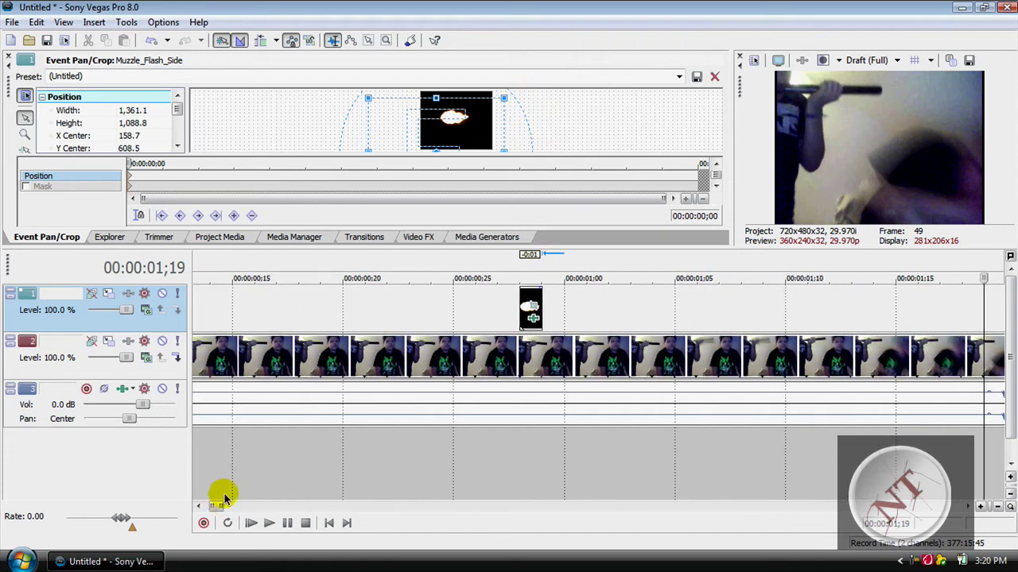
{"action": "left_click", "coordinate": [454, 326]}
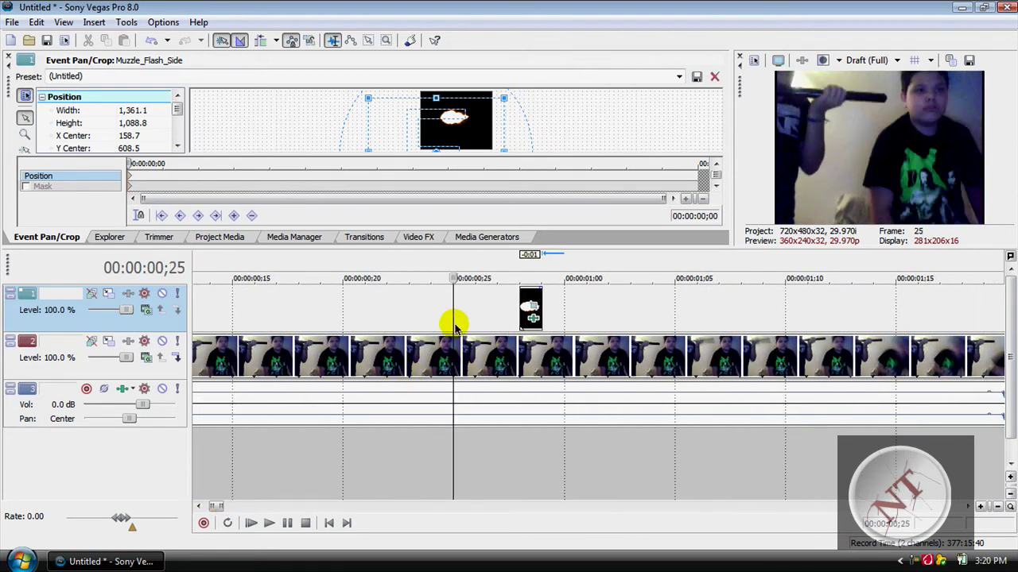
- Step the playhead frame by frame from 00;26 up to the shot at 00:00:01;06
{"action": "left_click", "coordinate": [501, 309]}
{"action": "left_click", "coordinate": [485, 310]}
{"action": "left_click", "coordinate": [501, 309]}
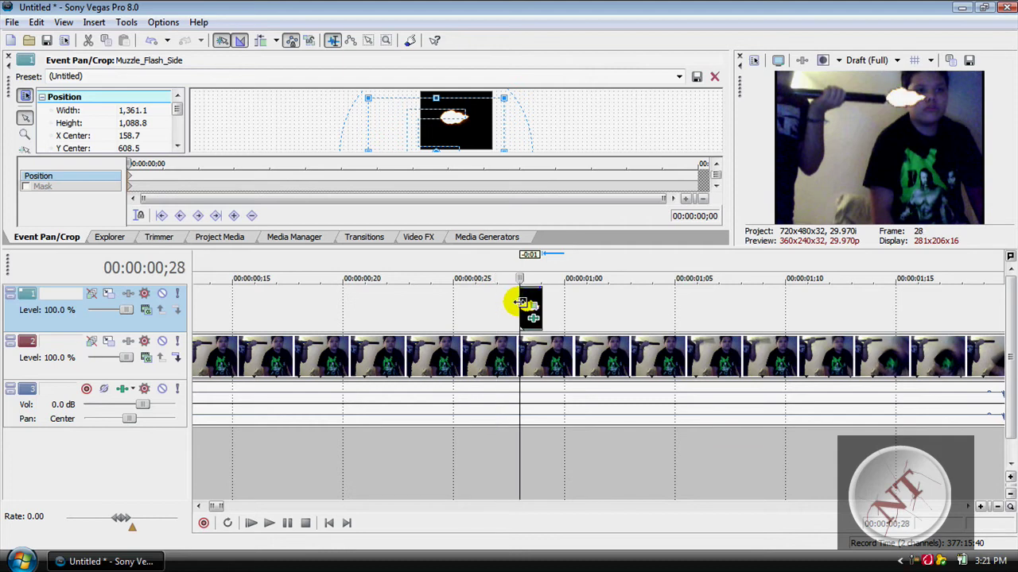
{"action": "left_click", "coordinate": [542, 301]}
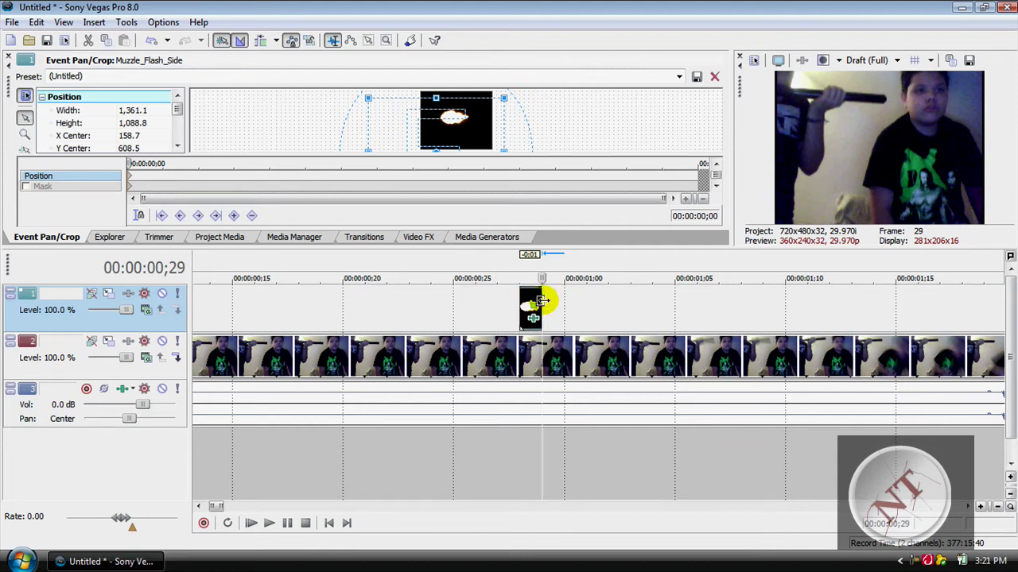
{"action": "left_click", "coordinate": [565, 308]}
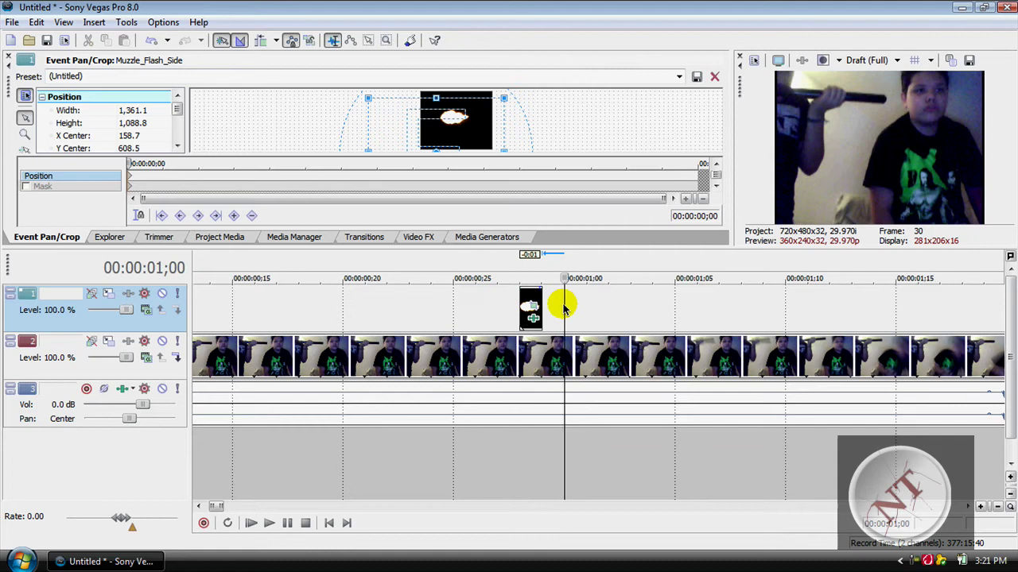
{"action": "left_click", "coordinate": [585, 309]}
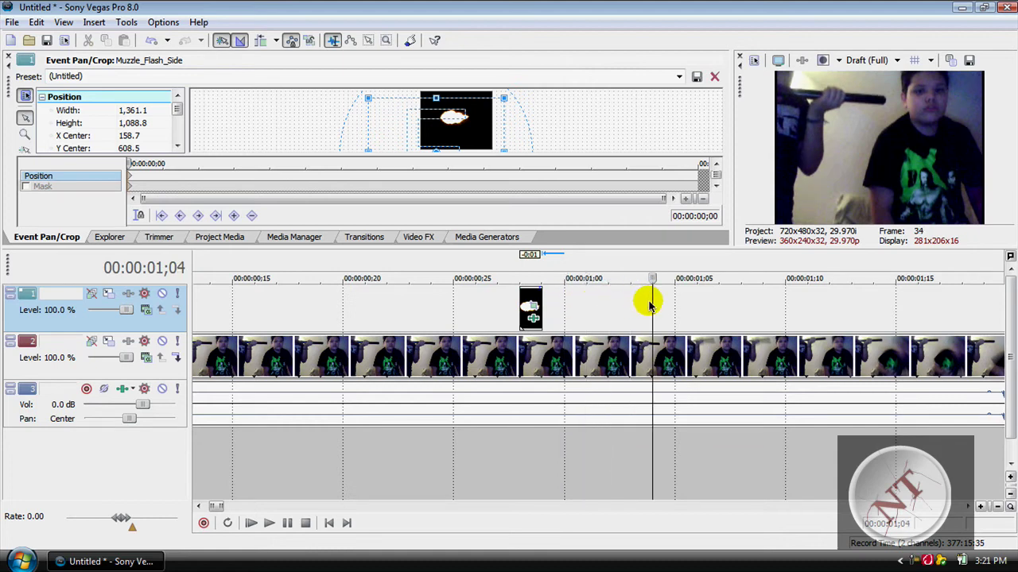
{"action": "left_click", "coordinate": [698, 300]}
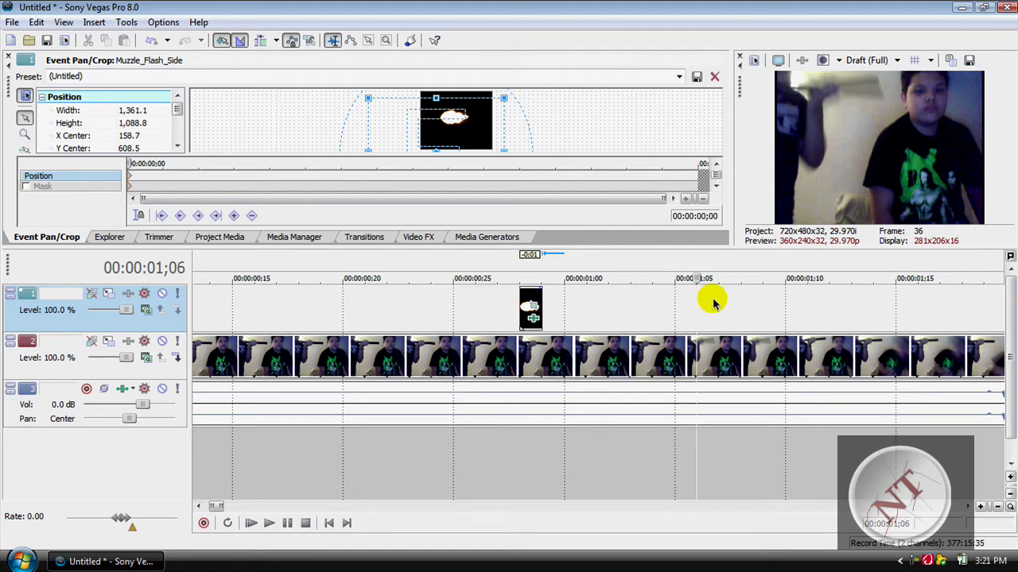
- Move the muzzle-flash clip to 01;06 and recentre the flash on the gun tip (188.6, 698.0)
{"action": "left_click_drag", "start_coordinate": [531, 300], "coordinate": [708, 306]}
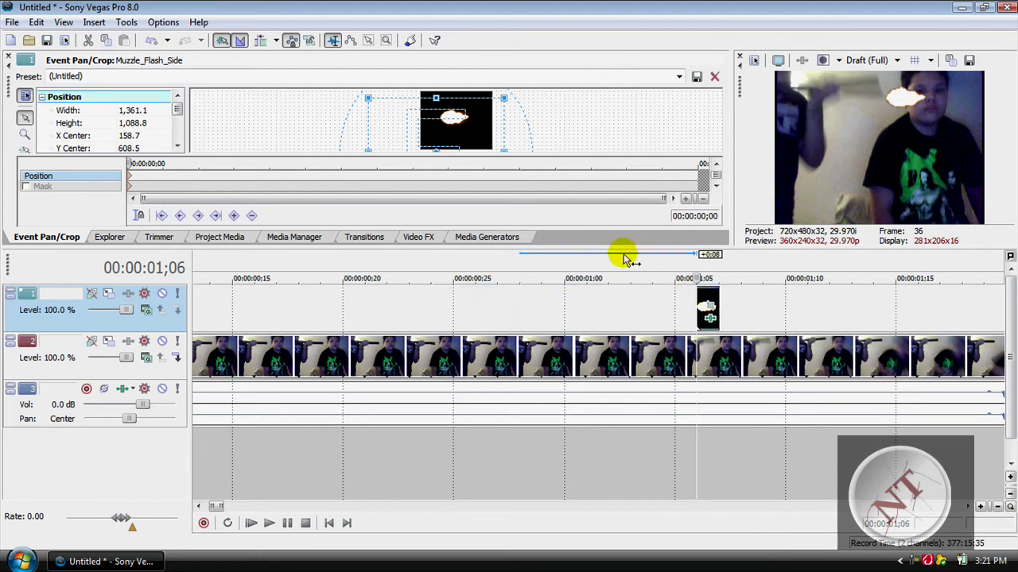
{"action": "left_click", "coordinate": [708, 313]}
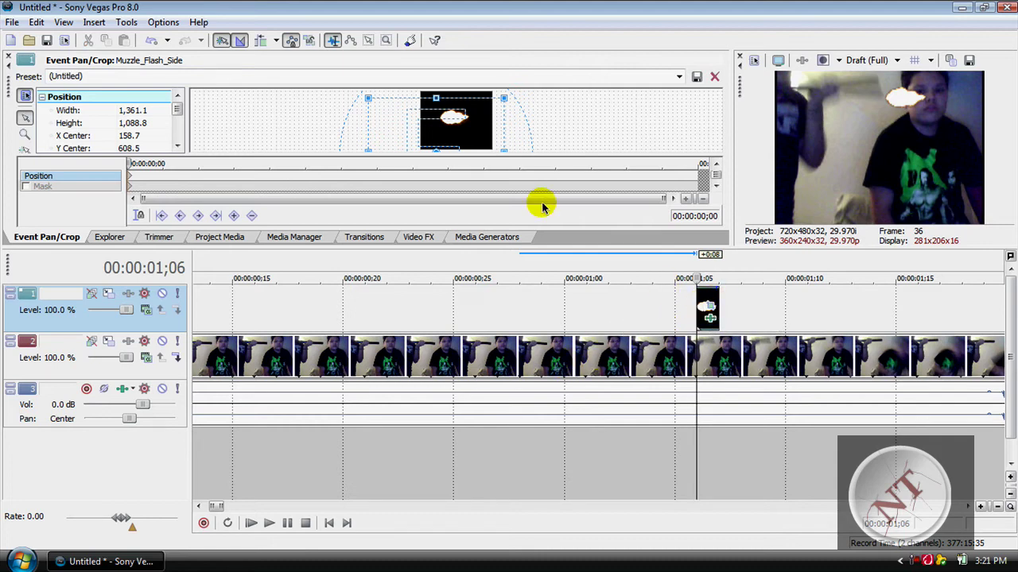
{"action": "mouse_move", "coordinate": [483, 135]}
{"action": "left_mouse_down"}
{"action": "mouse_move", "coordinate": [469, 134]}
{"action": "mouse_move", "coordinate": [480, 135]}
{"action": "left_mouse_up"}
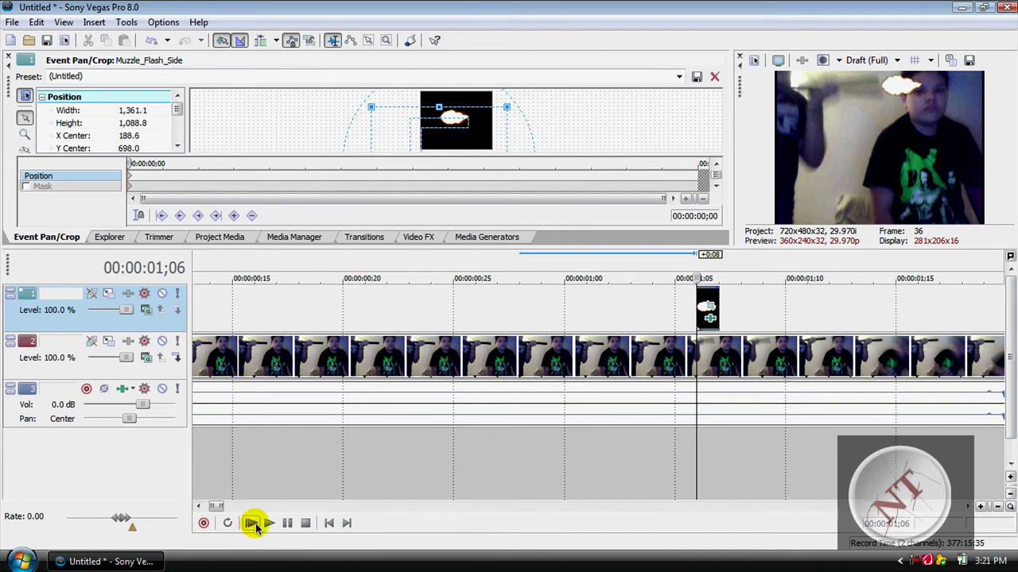
- Preview the flash repeatedly from 00;14, then show the Downloads folder in the file browser
{"action": "left_click", "coordinate": [212, 289]}
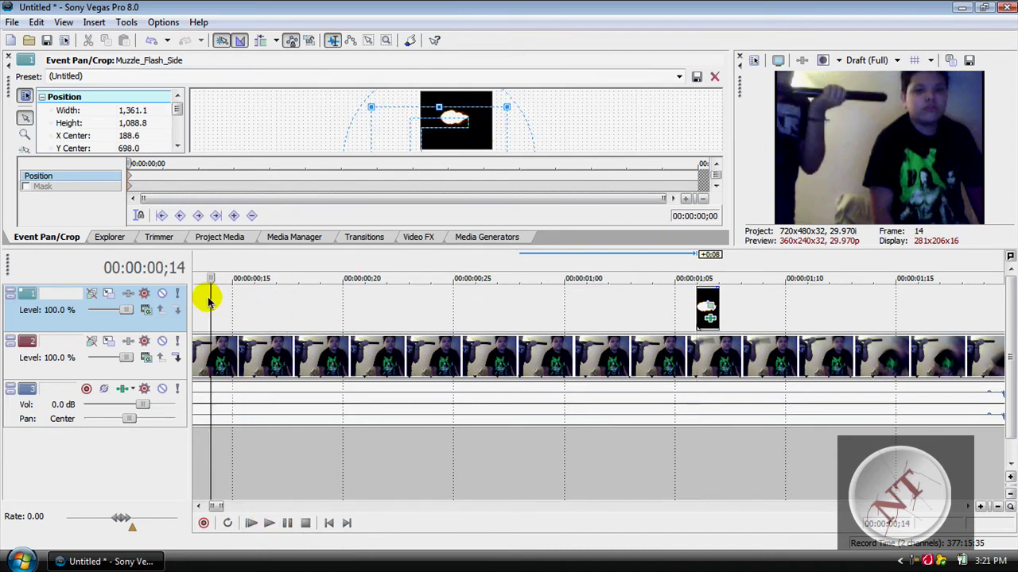
{"action": "left_click", "coordinate": [269, 523]}
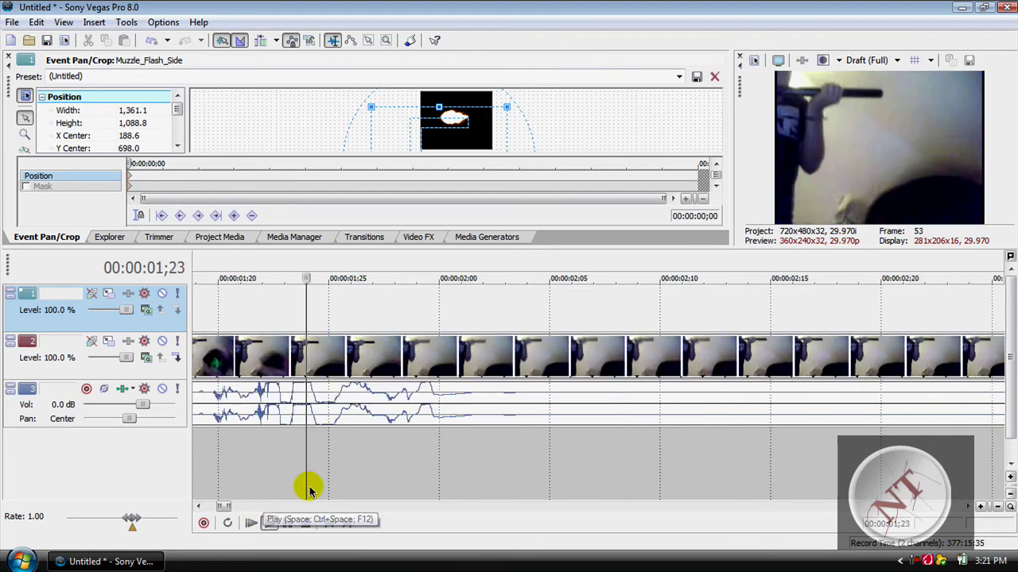
{"action": "left_click", "coordinate": [286, 523]}
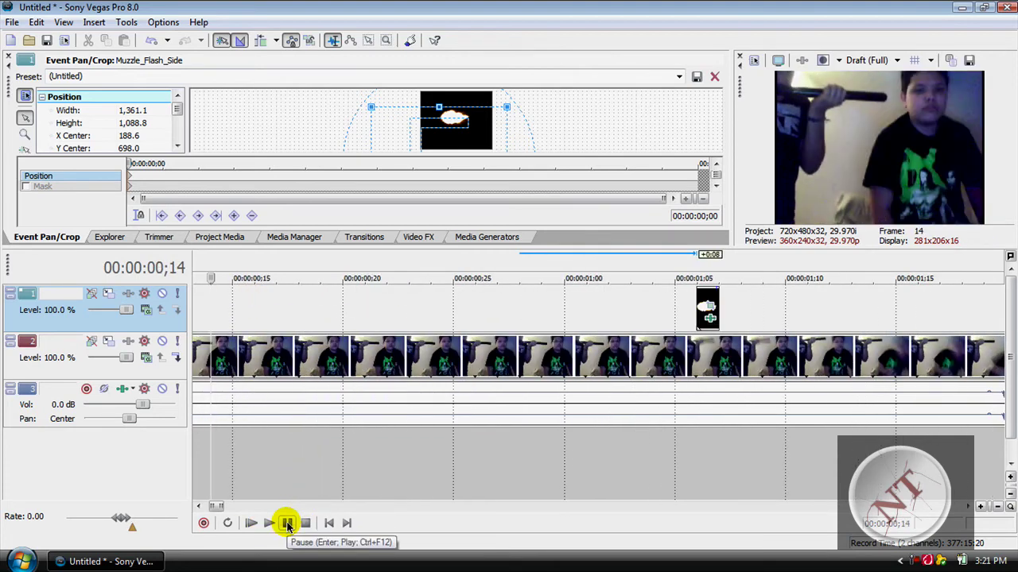
{"action": "left_click", "coordinate": [288, 524]}
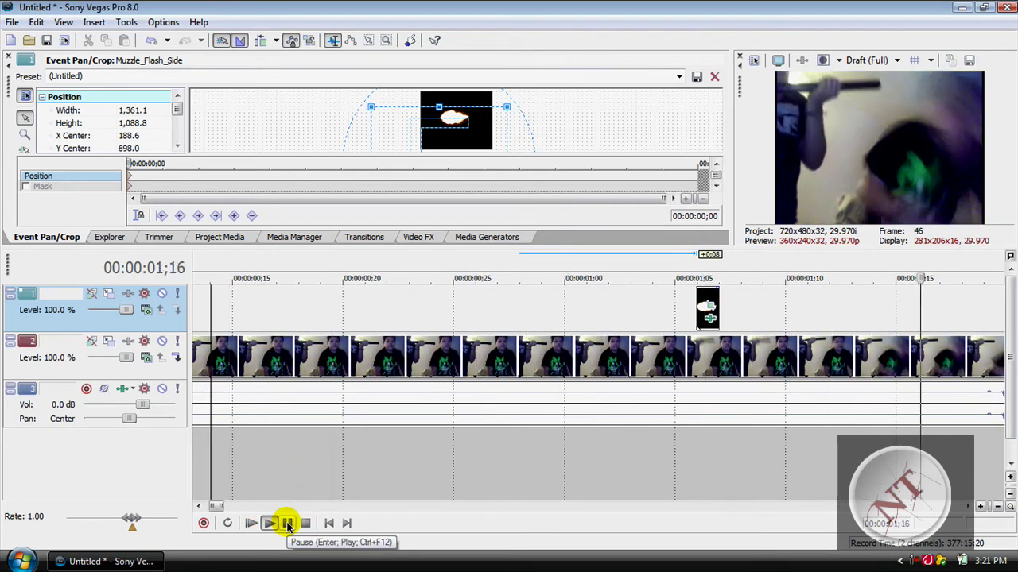
{"action": "double_click", "coordinate": [288, 524]}
{"action": "left_click", "coordinate": [288, 525]}
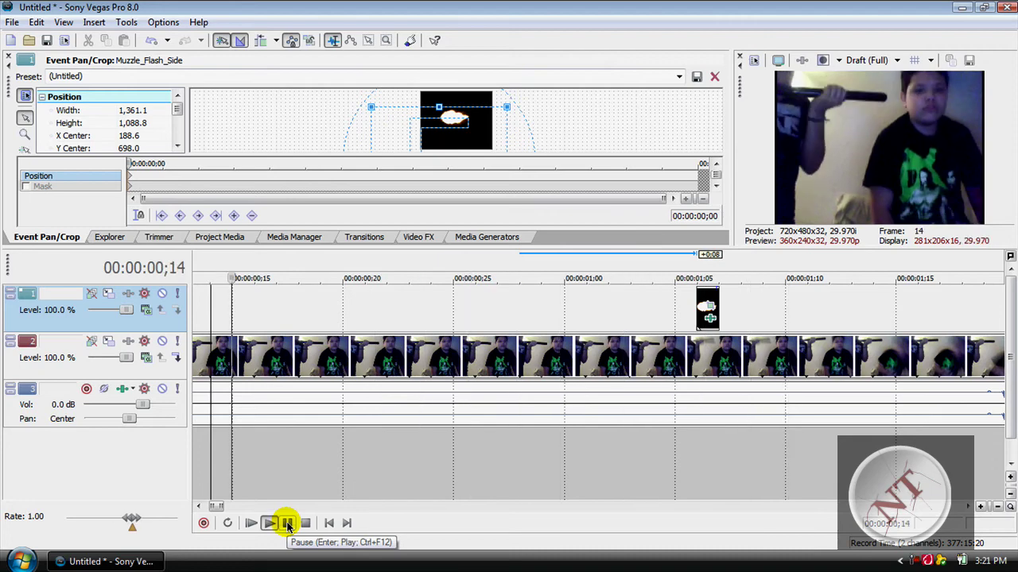
{"action": "left_click", "coordinate": [288, 525]}
{"action": "left_click", "coordinate": [288, 524]}
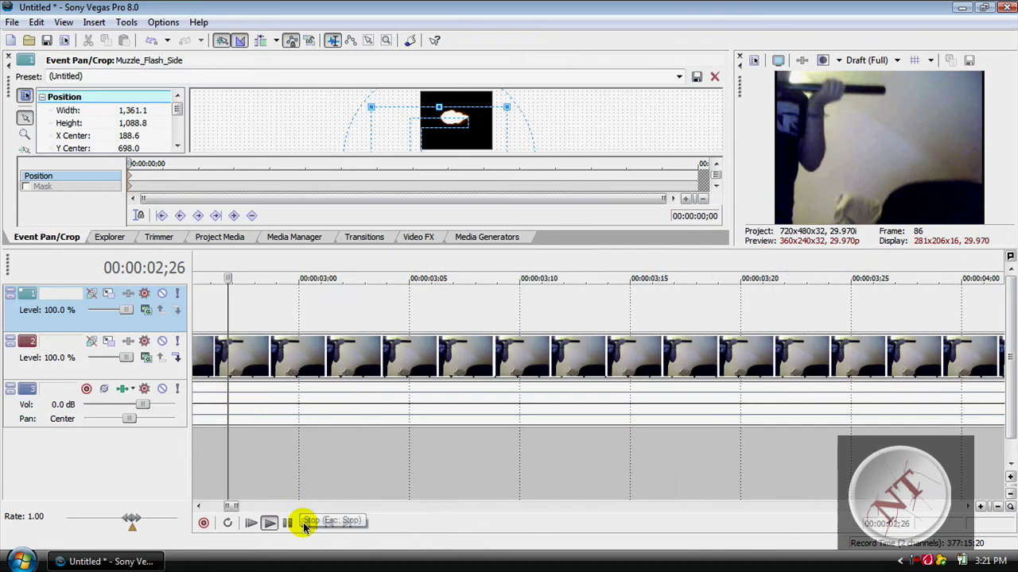
{"action": "left_click", "coordinate": [306, 523]}
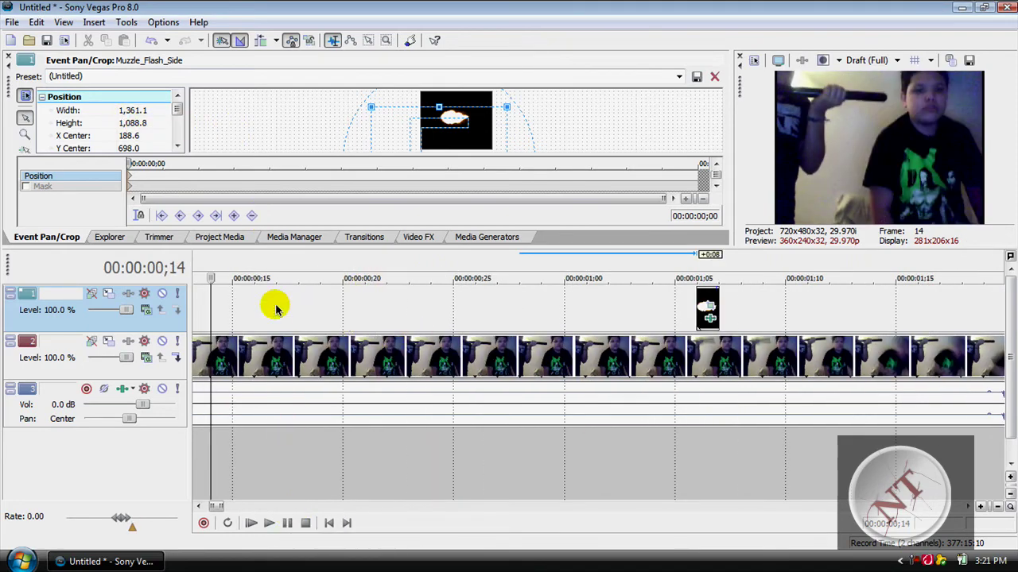
{"action": "left_click", "coordinate": [103, 237]}
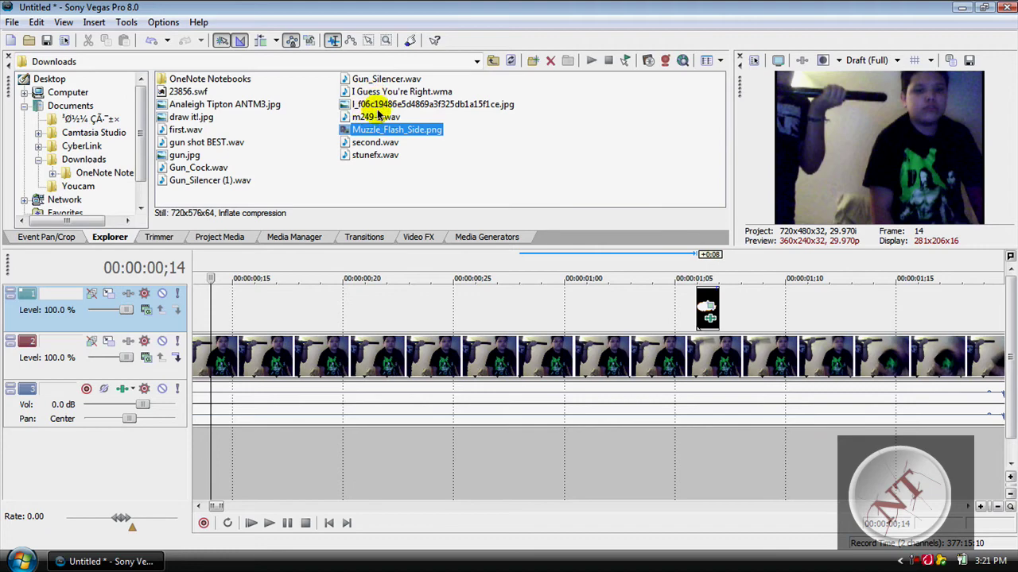
- Add the m249-1.wav gunshot sound on track 4, aligned with the flash at 01;06
{"action": "left_click_drag", "start_coordinate": [377, 117], "coordinate": [712, 471]}
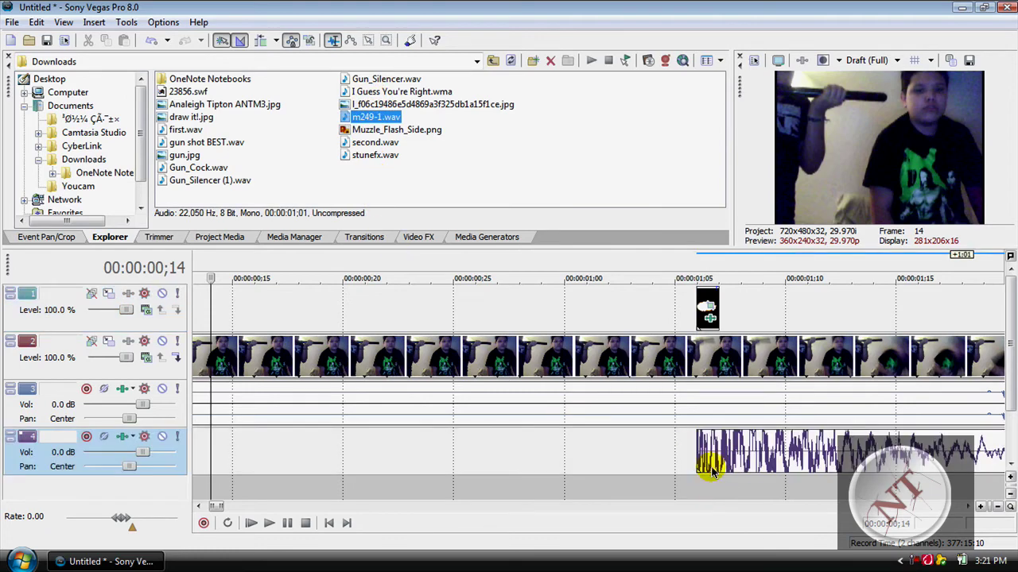
{"action": "left_click_drag", "start_coordinate": [215, 512], "coordinate": [228, 507]}
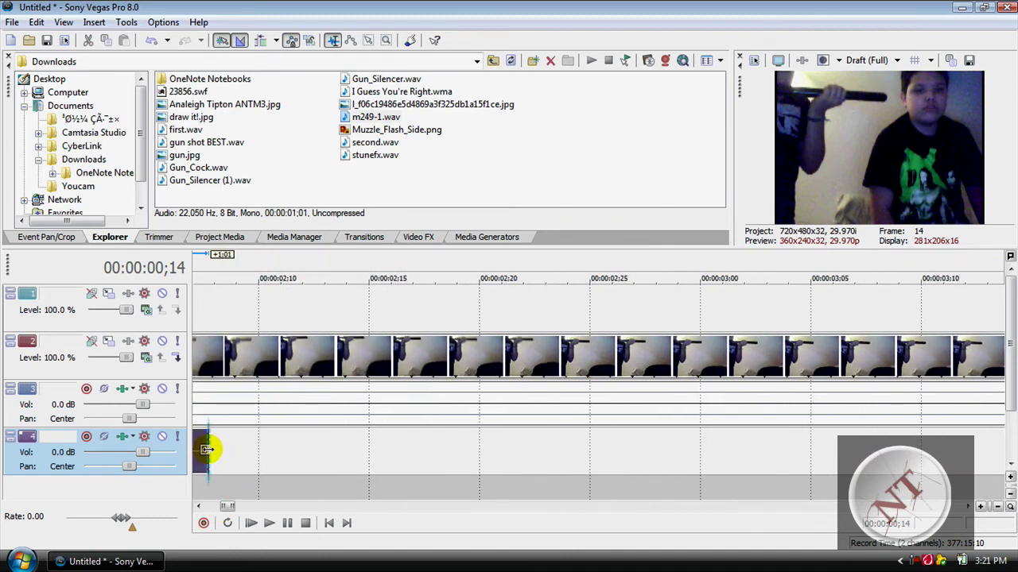
{"action": "mouse_move", "coordinate": [206, 450]}
{"action": "left_mouse_down"}
{"action": "mouse_move", "coordinate": [143, 441]}
{"action": "mouse_move", "coordinate": [463, 489]}
{"action": "mouse_move", "coordinate": [488, 465]}
{"action": "mouse_move", "coordinate": [776, 458]}
{"action": "left_mouse_up"}
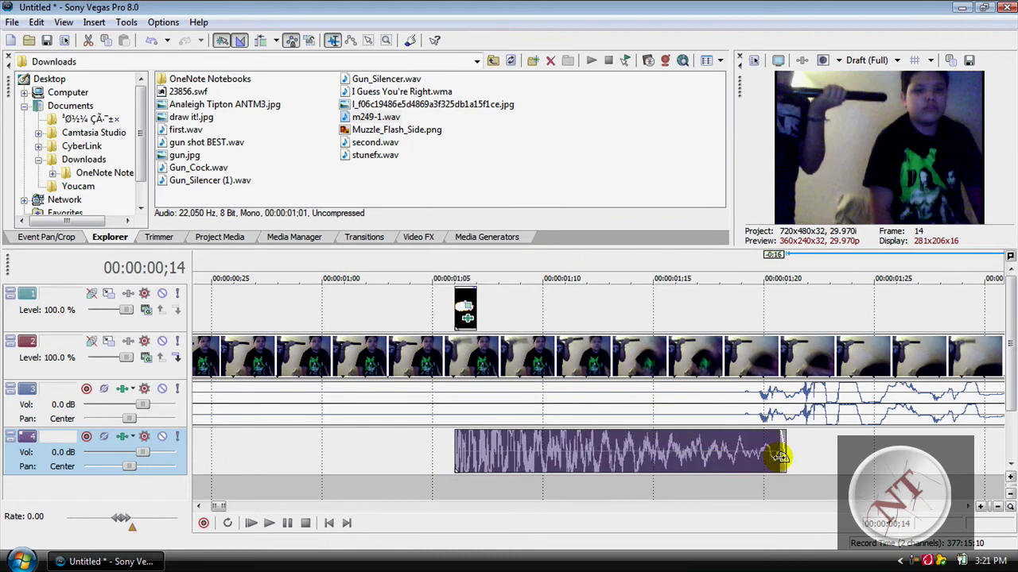
- Preview from 1;00 to hear the gunshot, then jump to the muzzle flash's first frame
{"action": "left_click", "coordinate": [326, 442]}
{"action": "left_click", "coordinate": [269, 522]}
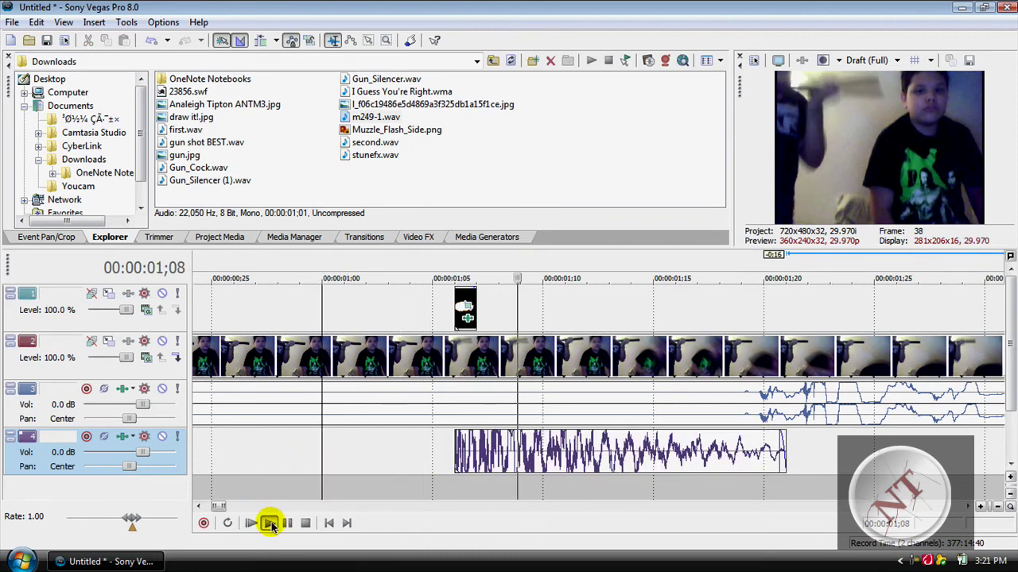
{"action": "left_click", "coordinate": [284, 525]}
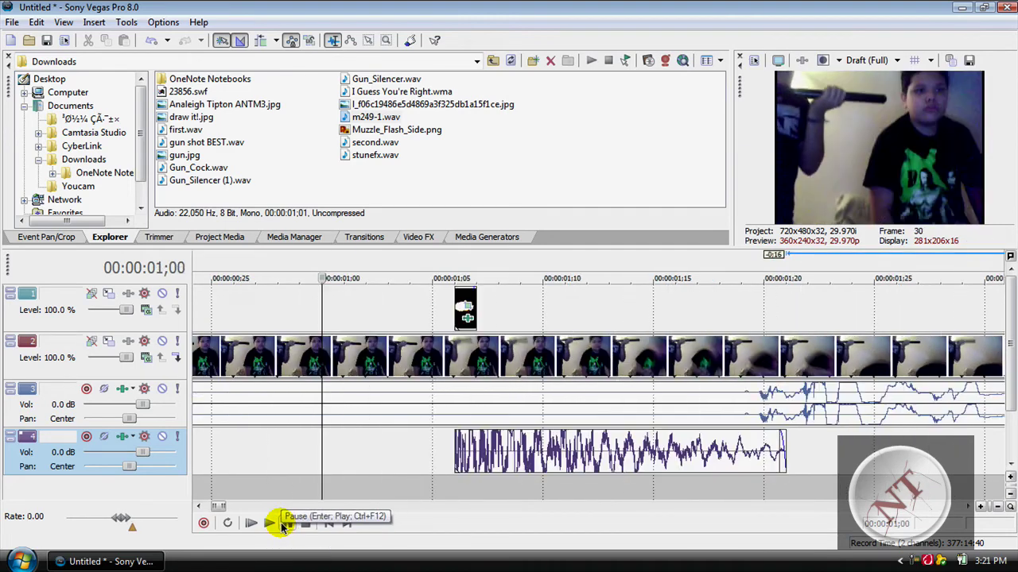
{"action": "left_click", "coordinate": [284, 524]}
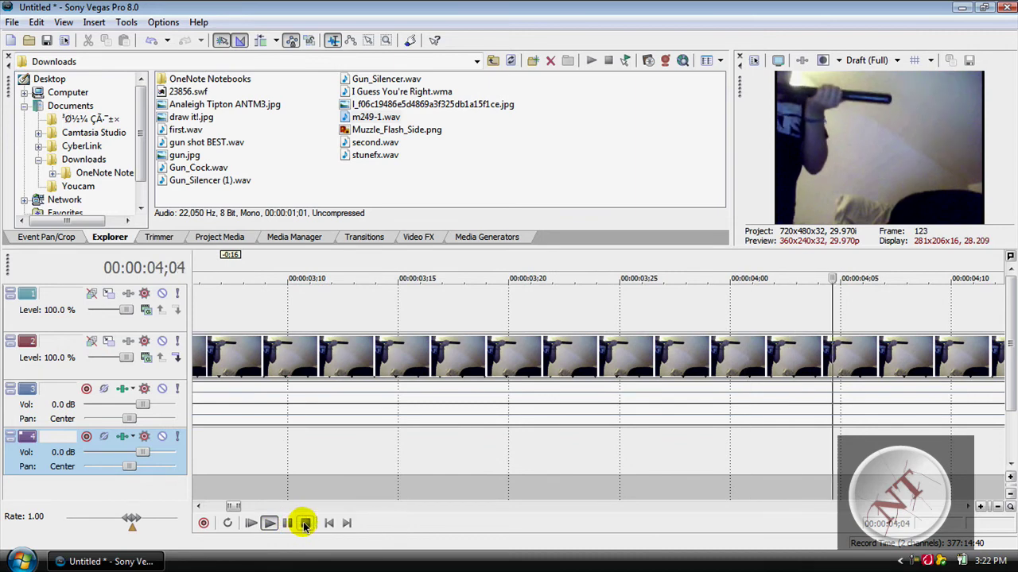
{"action": "left_click", "coordinate": [305, 523]}
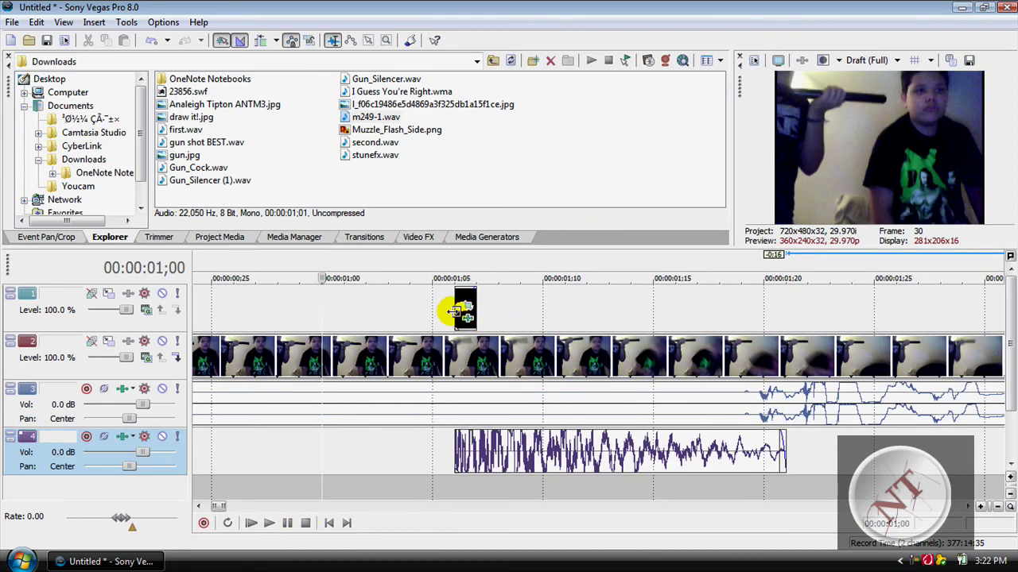
{"action": "left_click", "coordinate": [454, 312]}
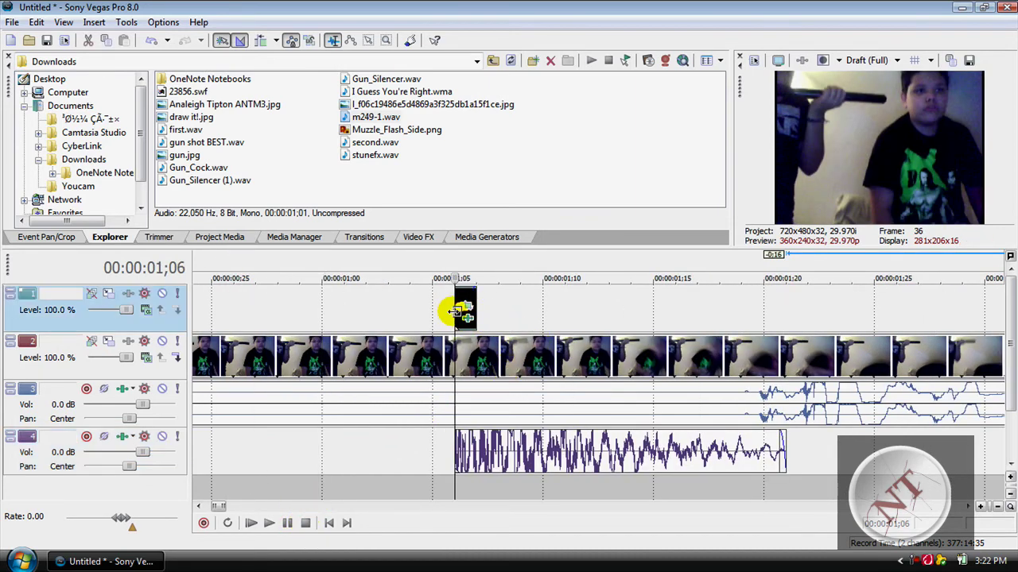
- With Brightness and Contrast presets shown, split the track 2 webcam clip at 1;06 and 1;07
{"action": "left_click", "coordinate": [425, 239]}
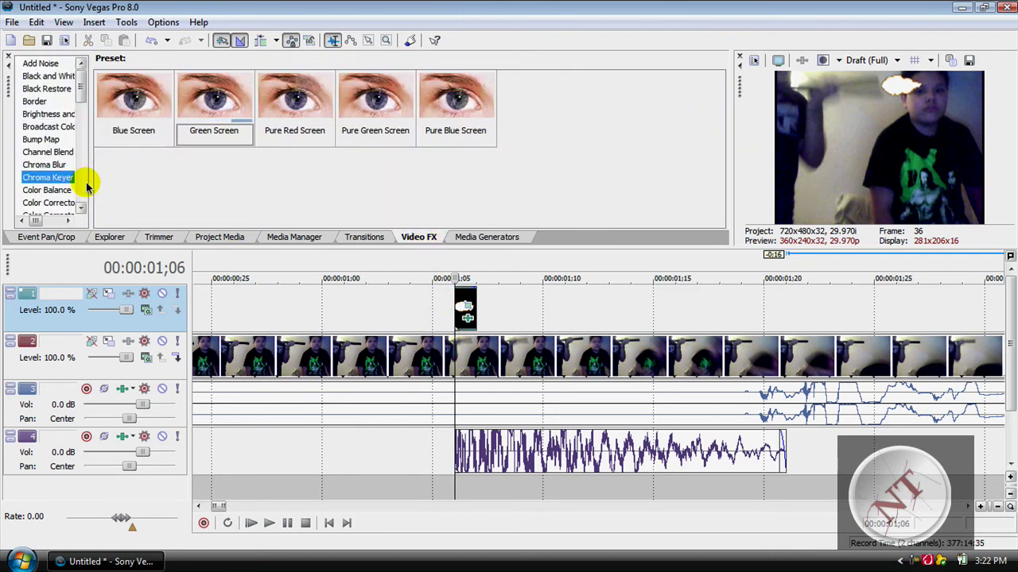
{"action": "left_click", "coordinate": [63, 116]}
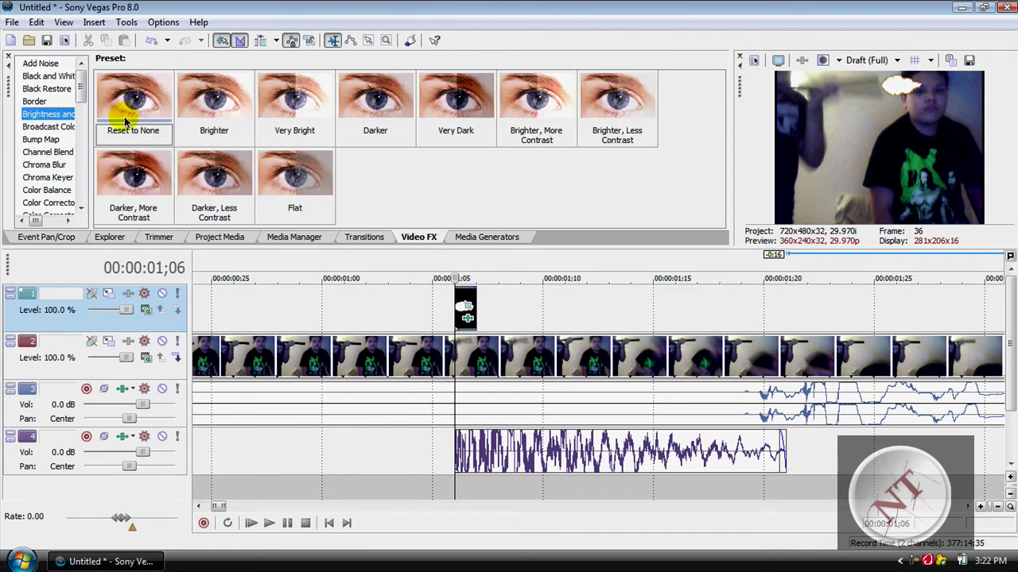
{"action": "left_click", "coordinate": [453, 352]}
{"action": "key", "text": "s"}
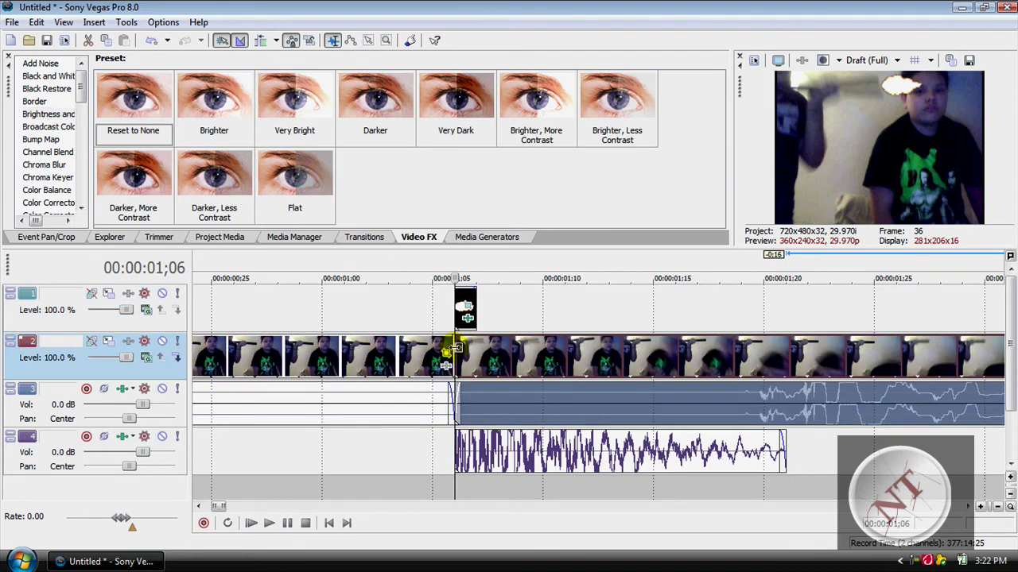
{"action": "left_click", "coordinate": [472, 322]}
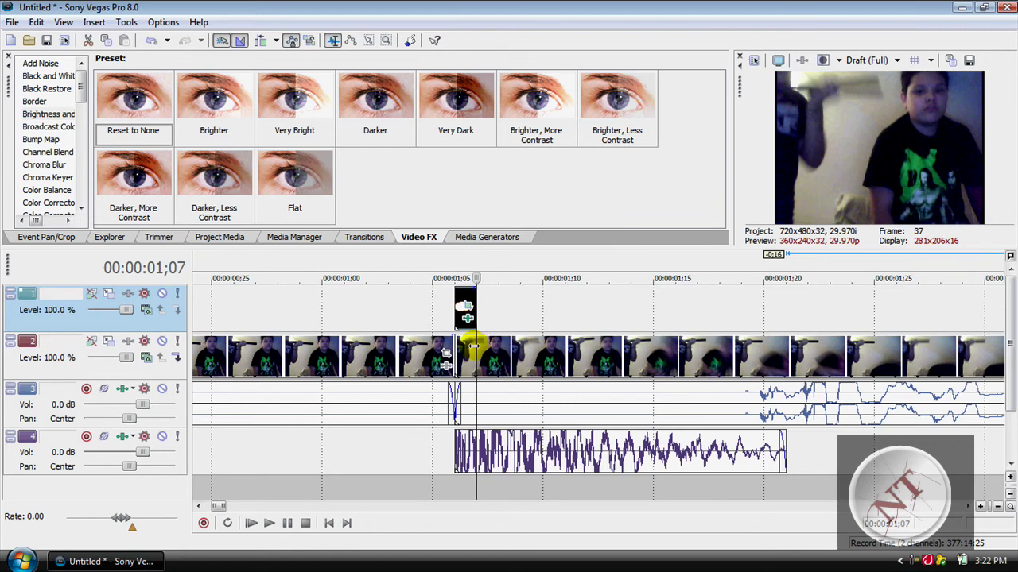
{"action": "left_click", "coordinate": [473, 346]}
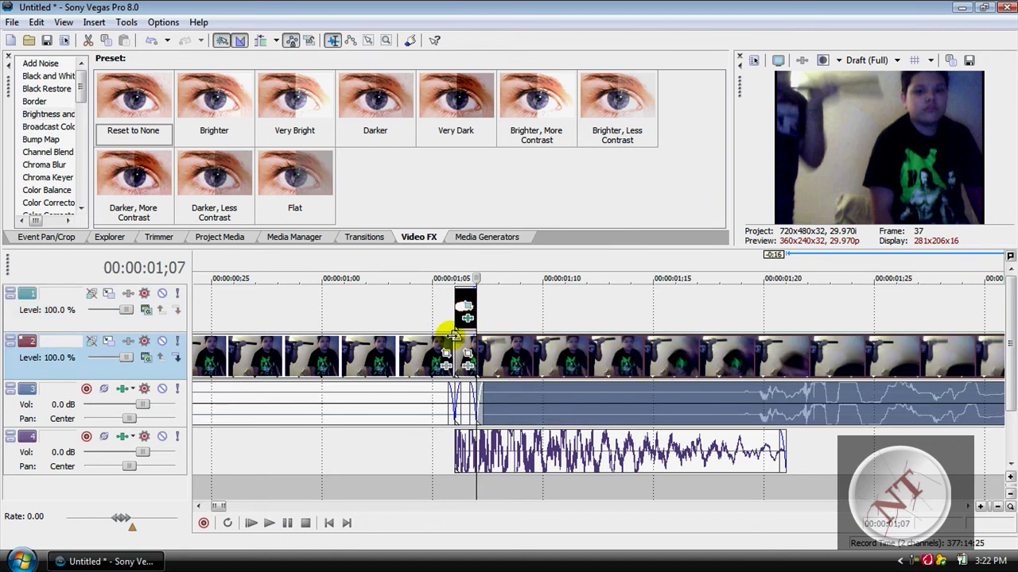
{"action": "left_click", "coordinate": [453, 335]}
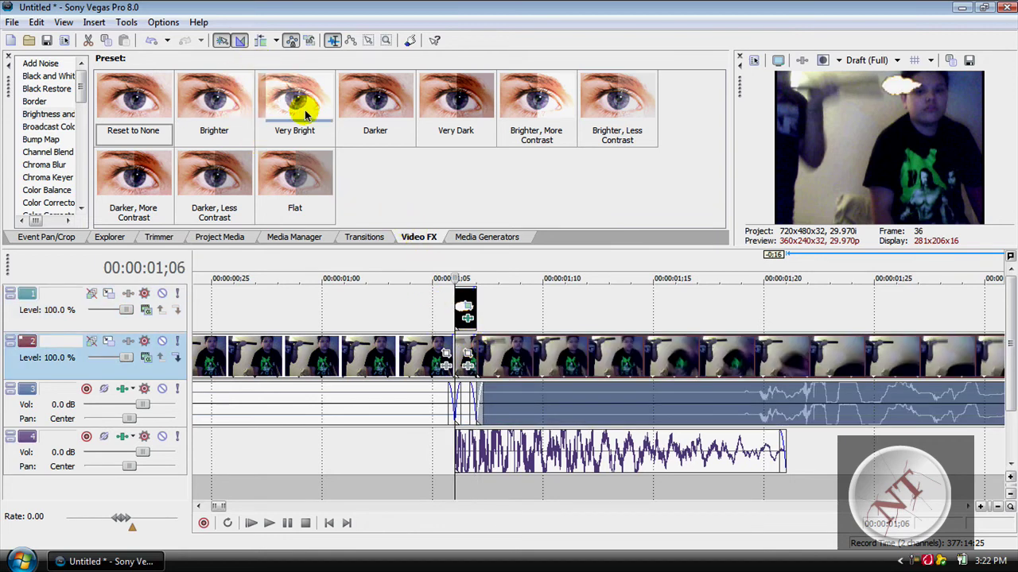
- Apply the Very Bright preset to the one-frame webcam piece at 1;06
{"action": "left_click_drag", "start_coordinate": [305, 113], "coordinate": [467, 364]}
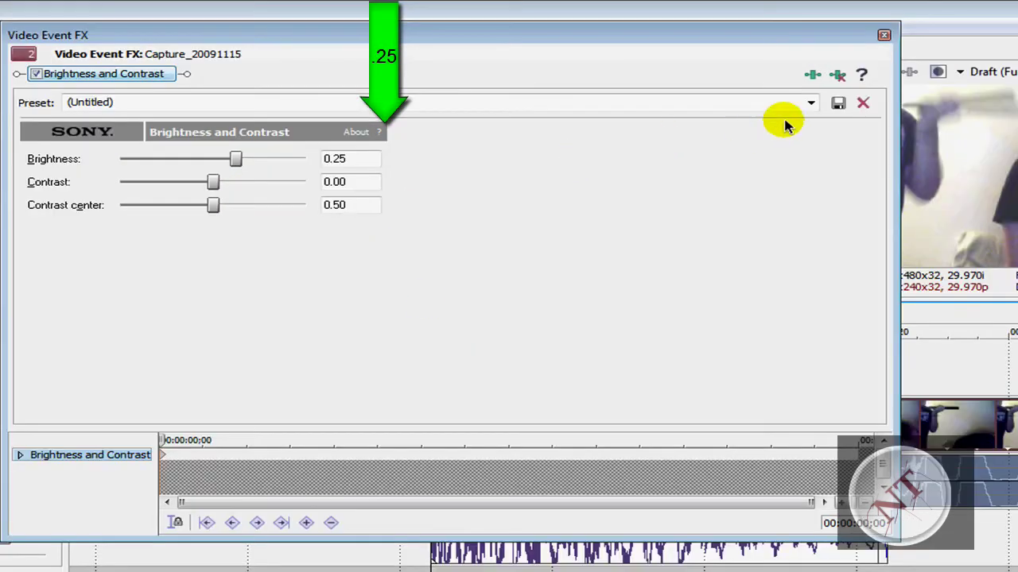
{"action": "left_click", "coordinate": [884, 35]}
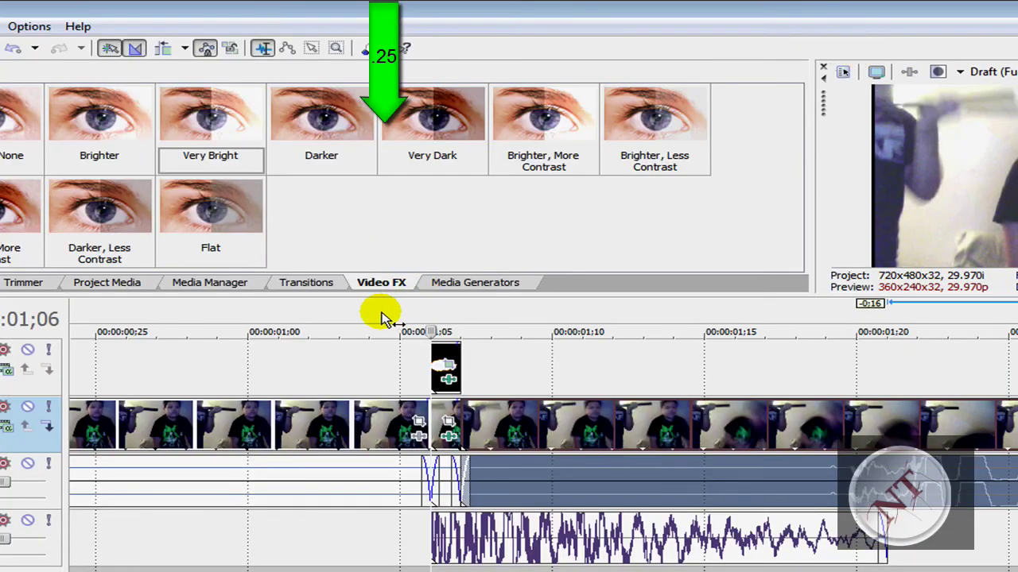
{"action": "left_click", "coordinate": [125, 370]}
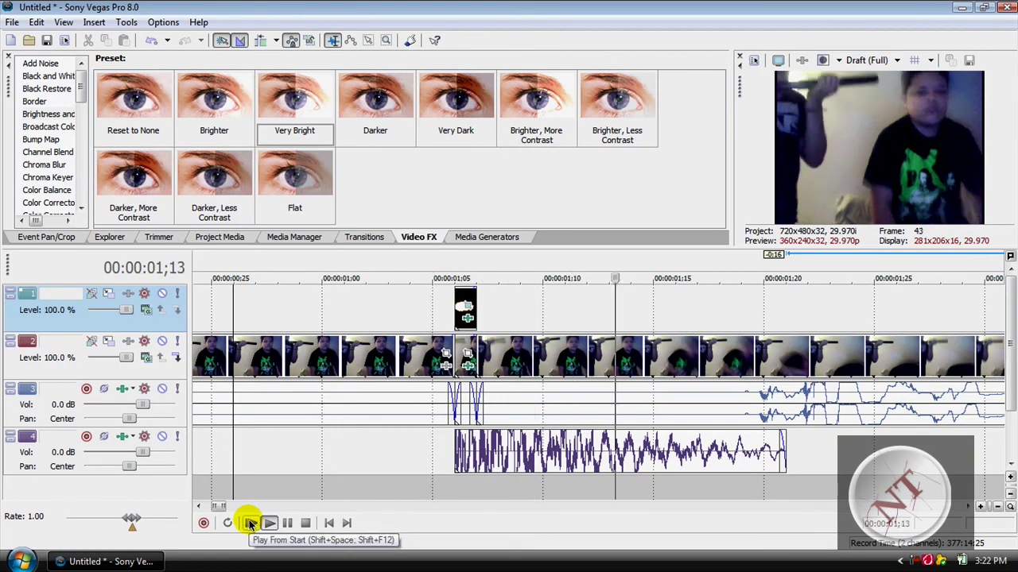
- Play back the brightened shot, return to the flash at 1;06, and open the Start menu
{"action": "key", "text": "space"}
{"action": "key", "text": "space"}
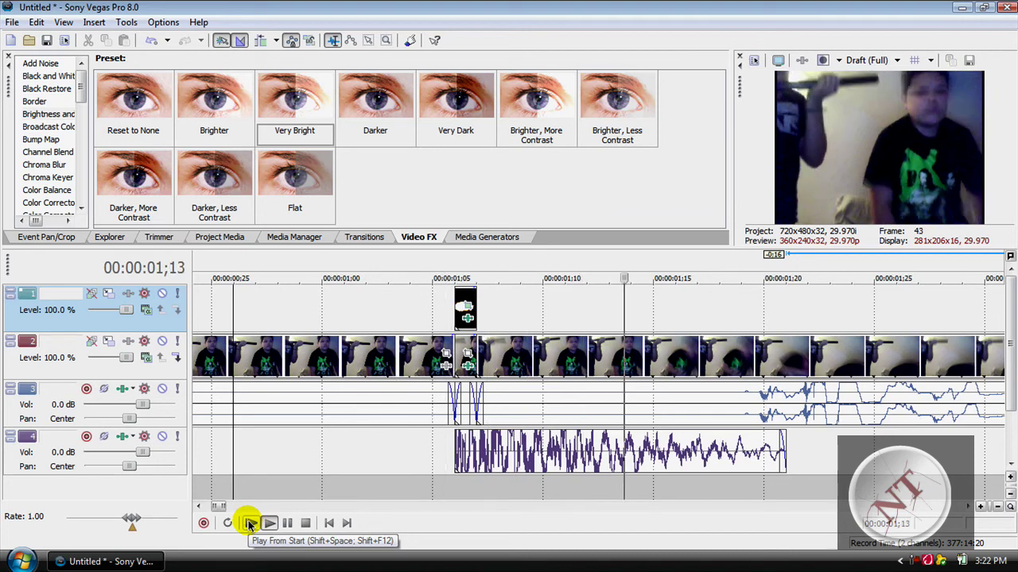
{"action": "left_click", "coordinate": [305, 523]}
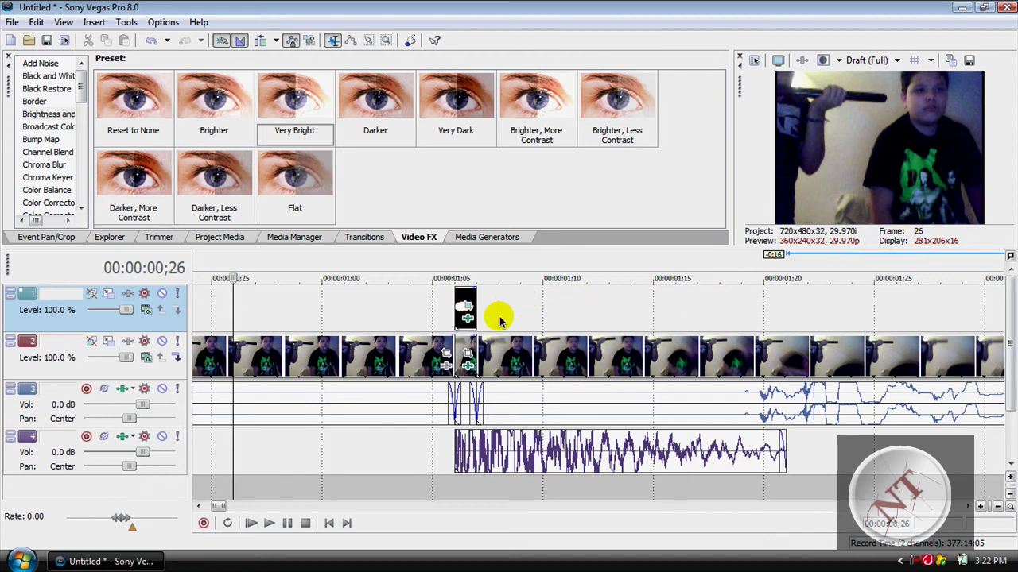
{"action": "left_click", "coordinate": [465, 303]}
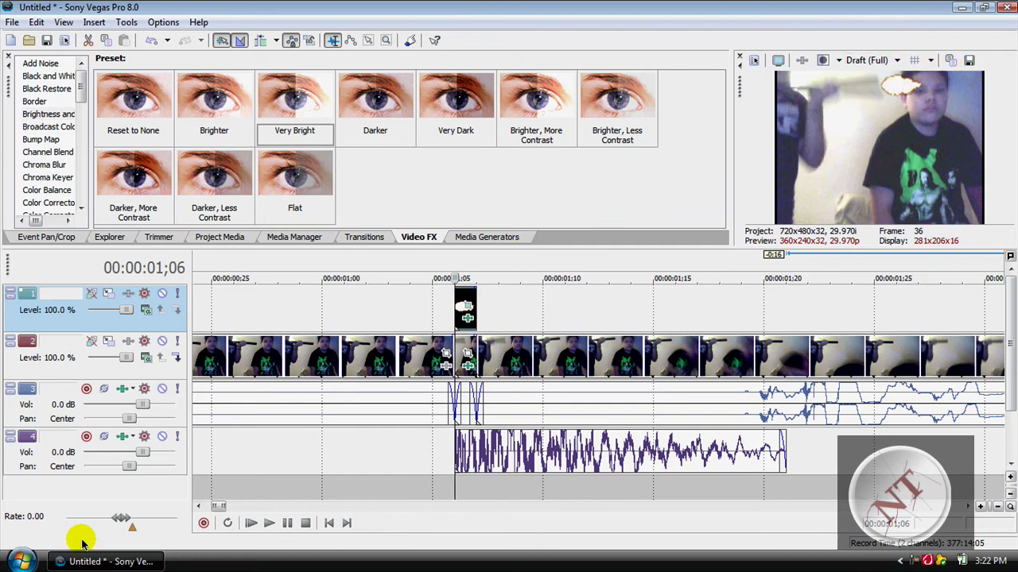
{"action": "left_click", "coordinate": [19, 561]}
- Launch Chrome, search Google Images for 'gunshot myzzle', and scroll through the results
{"action": "left_click", "coordinate": [107, 161]}
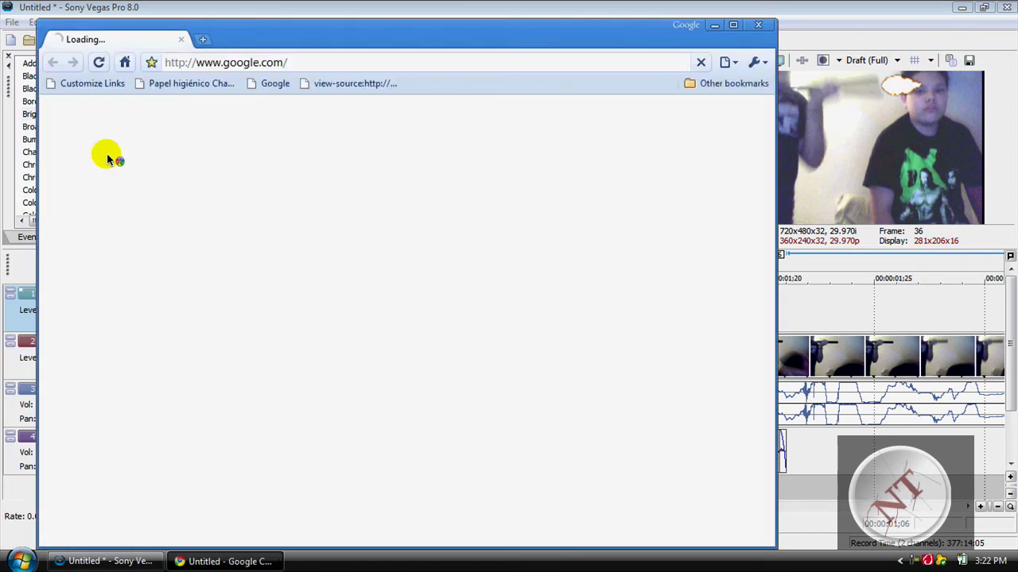
{"action": "left_click", "coordinate": [90, 104]}
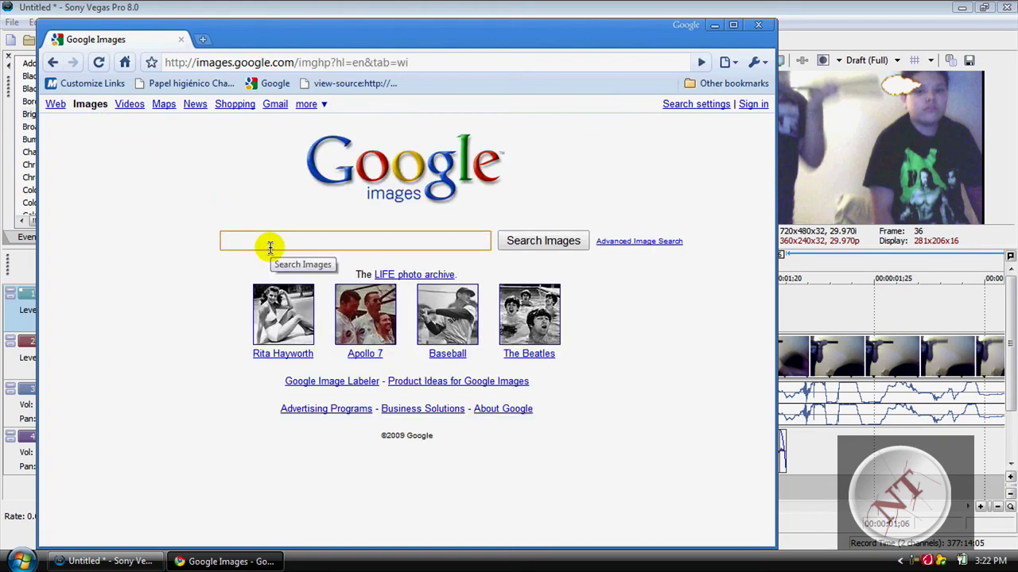
{"action": "type", "text": "gunshot my"}
{"action": "type", "text": "zzle"}
{"action": "key", "text": "Return"}
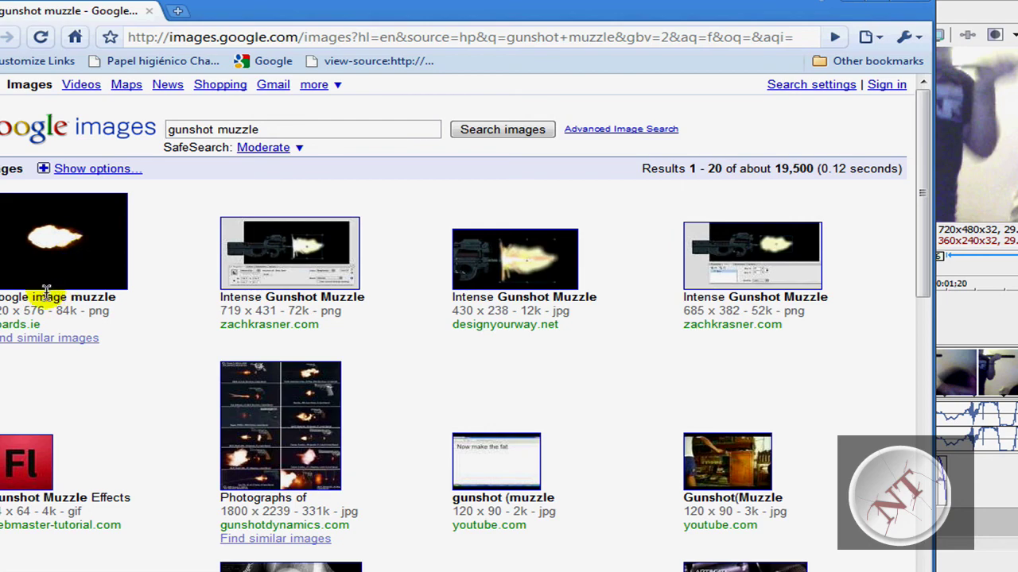
{"action": "scroll", "coordinate": [106, 322], "scroll_direction": "down", "scroll_amount": 2}
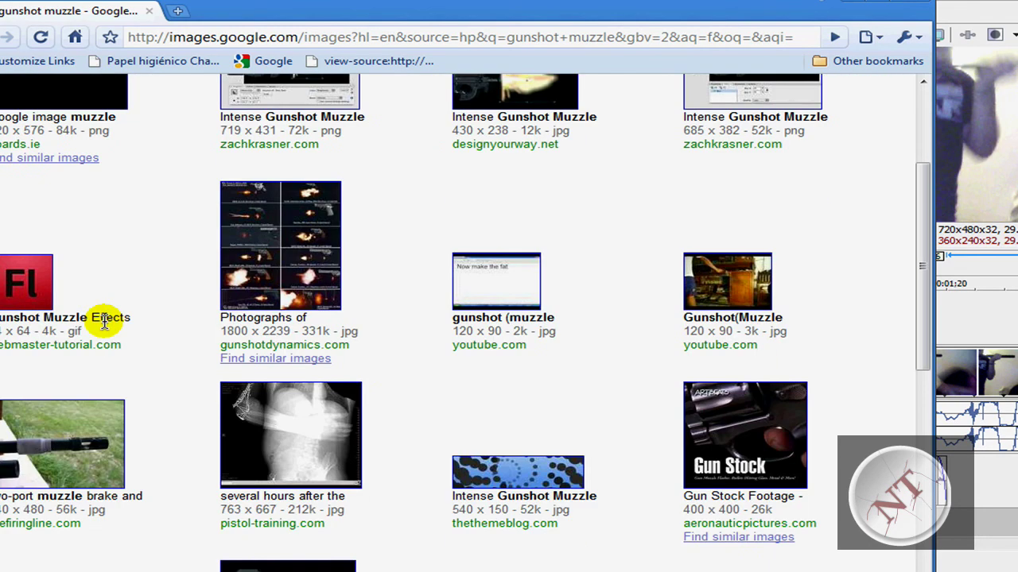
{"action": "scroll", "coordinate": [102, 360], "scroll_direction": "down", "scroll_amount": 4}
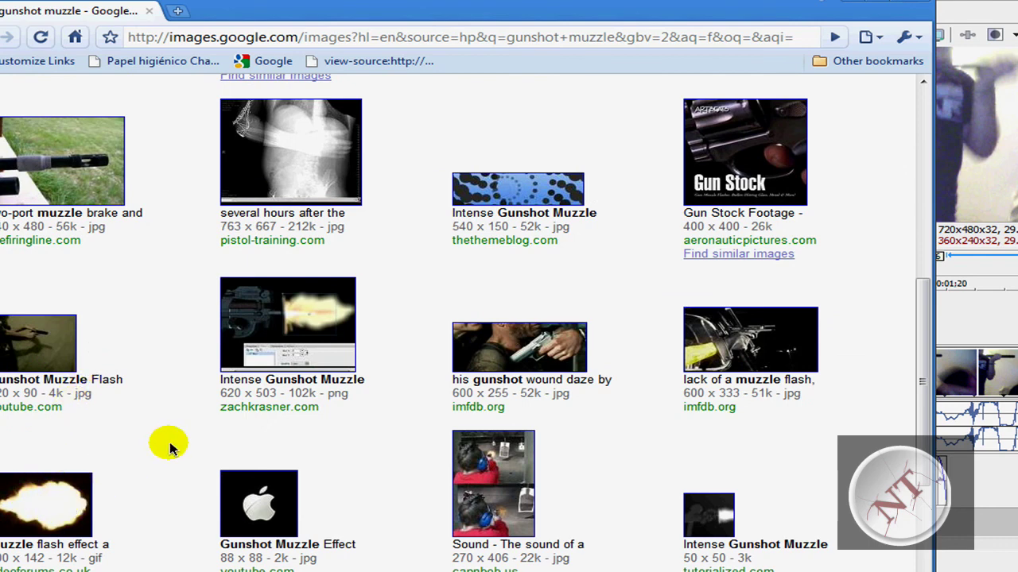
{"action": "scroll", "coordinate": [171, 447], "scroll_direction": "down", "scroll_amount": 3}
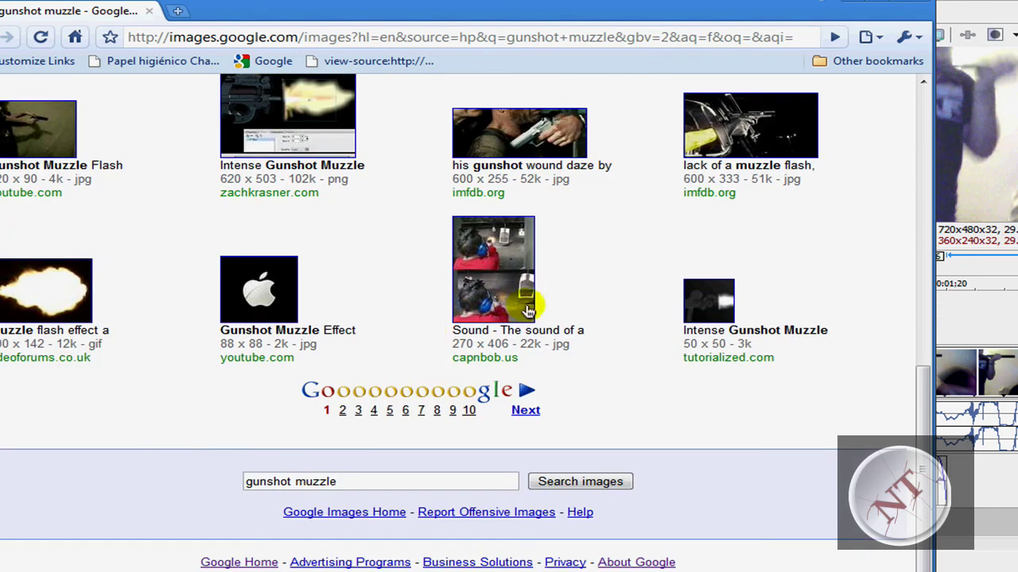
- Close Chrome and quit Vegas without saving the project
{"action": "left_click", "coordinate": [923, 7]}
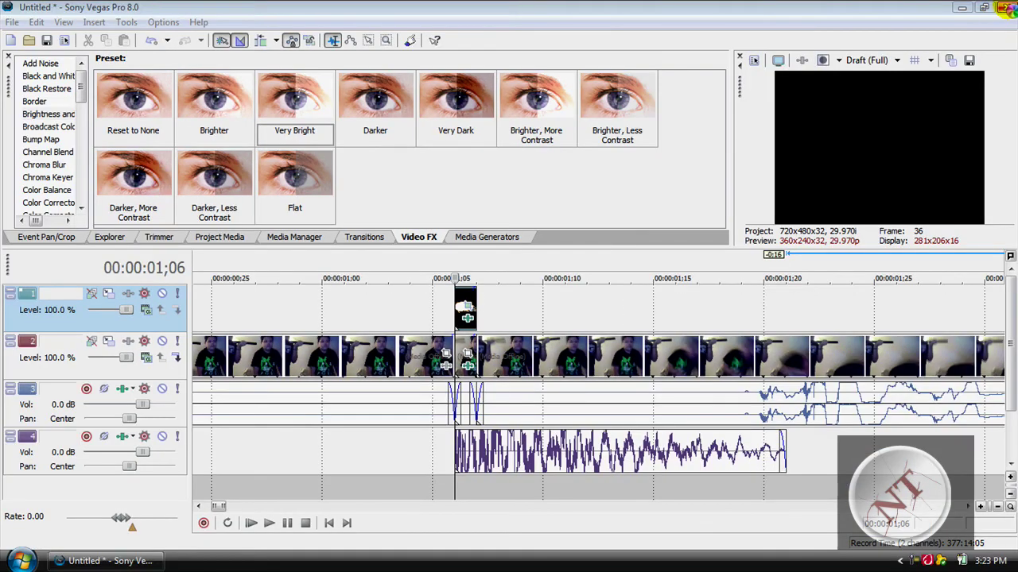
{"action": "left_click", "coordinate": [1007, 7]}
{"action": "left_click", "coordinate": [492, 241]}
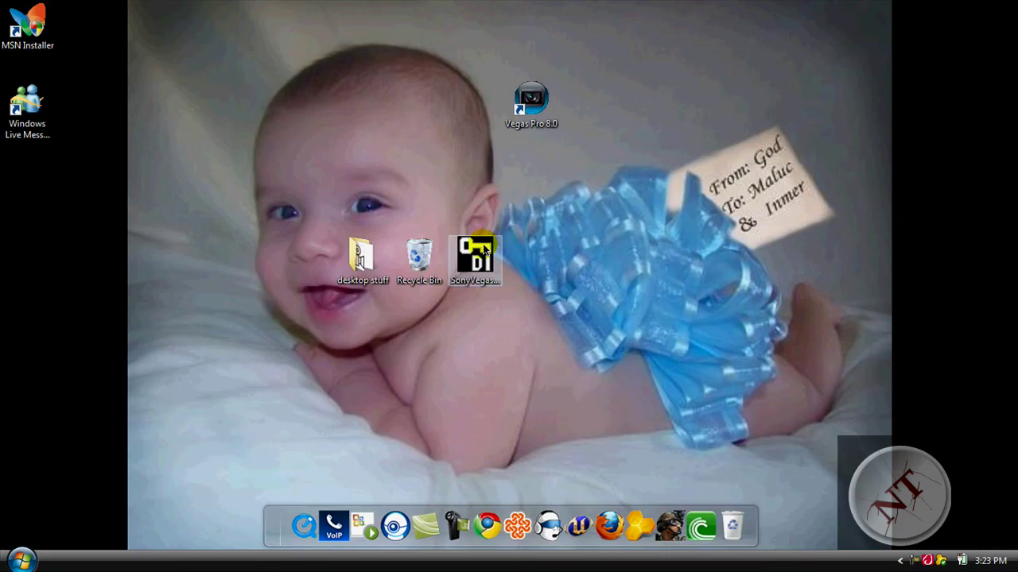